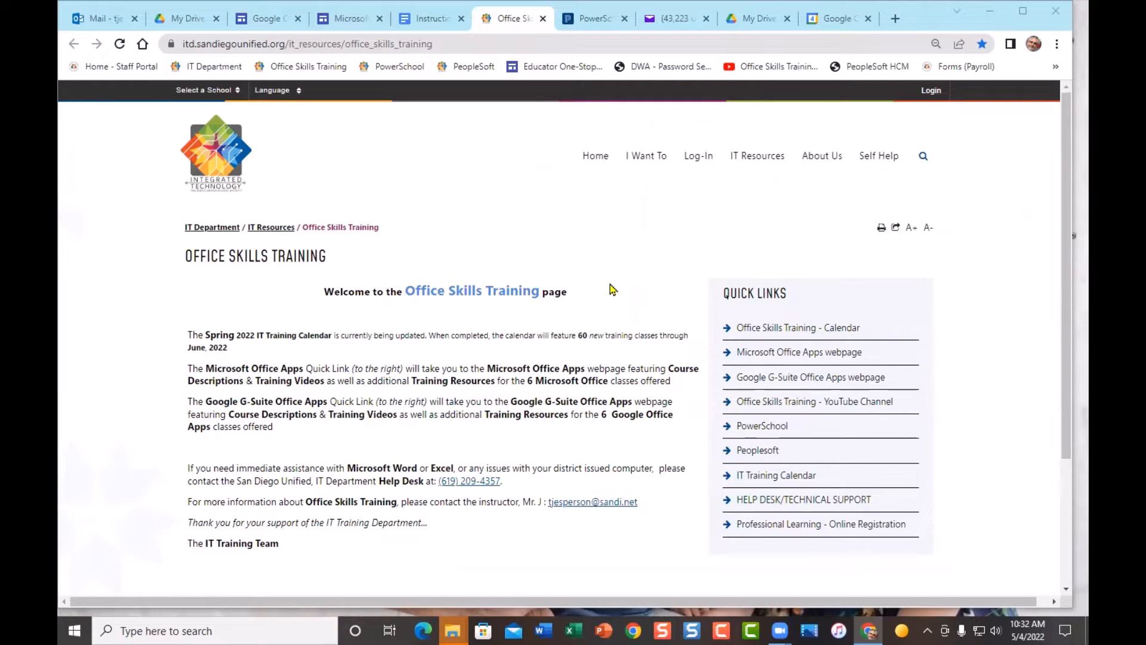
Open the Sharing Practice presentation from the Practice Folder in Google Drive
click(183, 22)
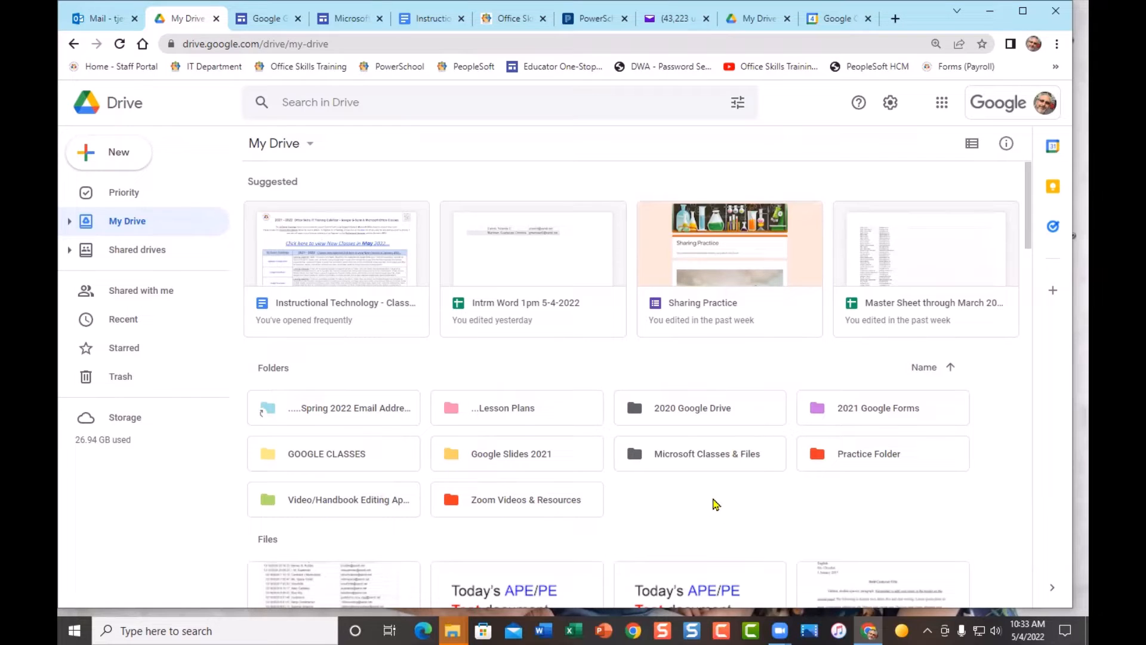
double_click(903, 454)
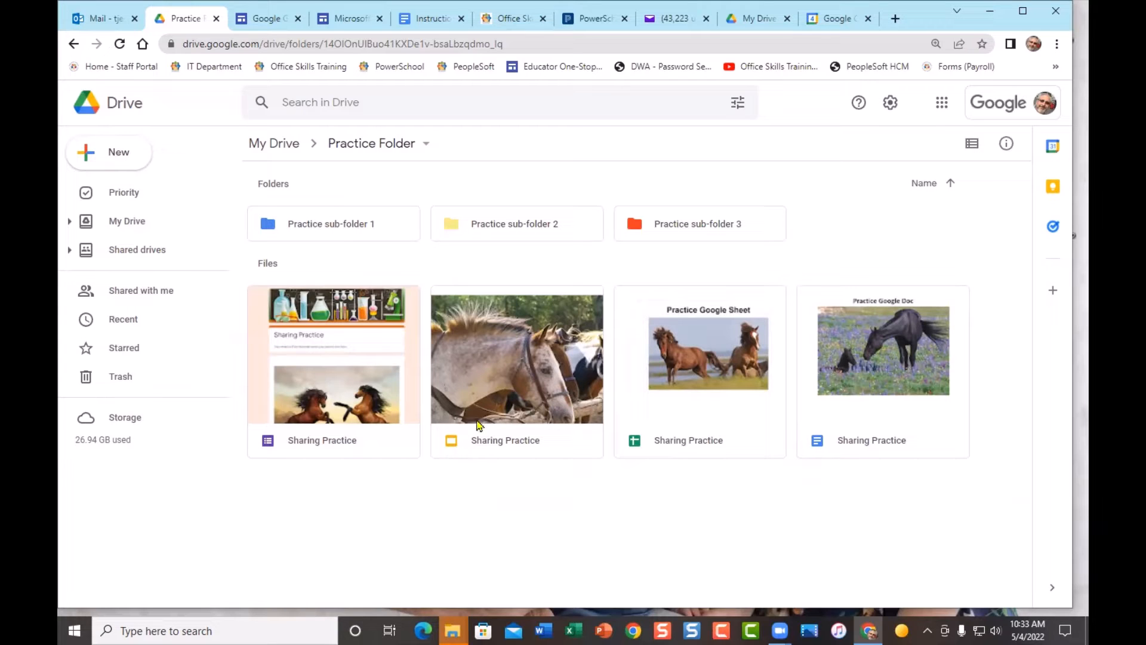
double_click(511, 368)
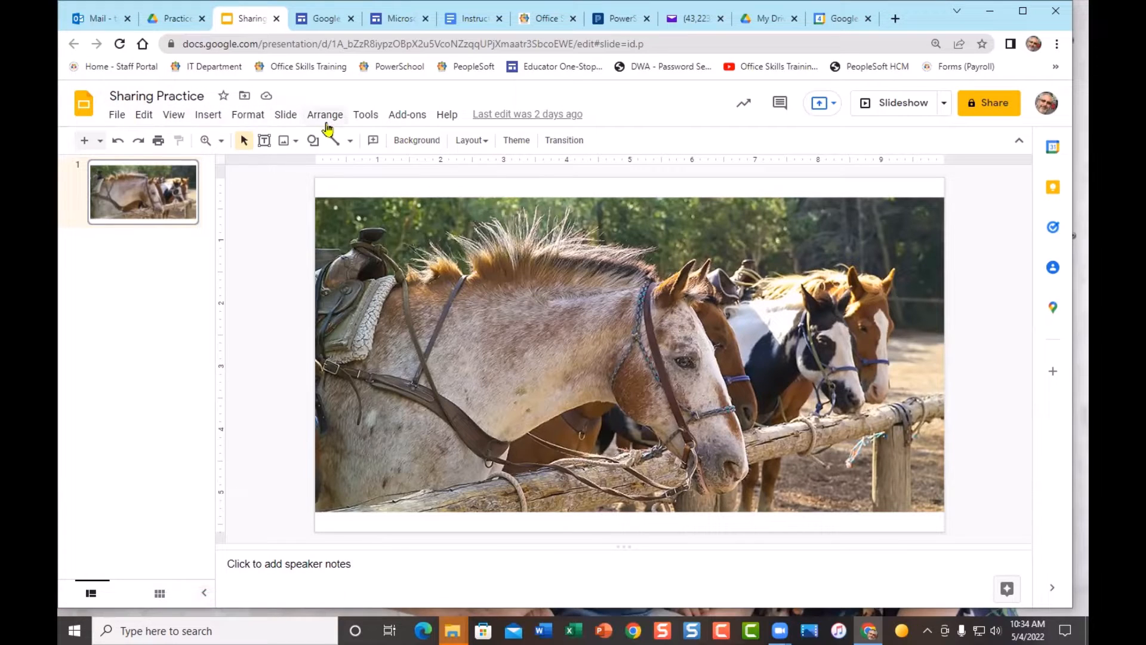
Open sharing for the presentation and add the Trainer T1 account as a recipient
click(995, 107)
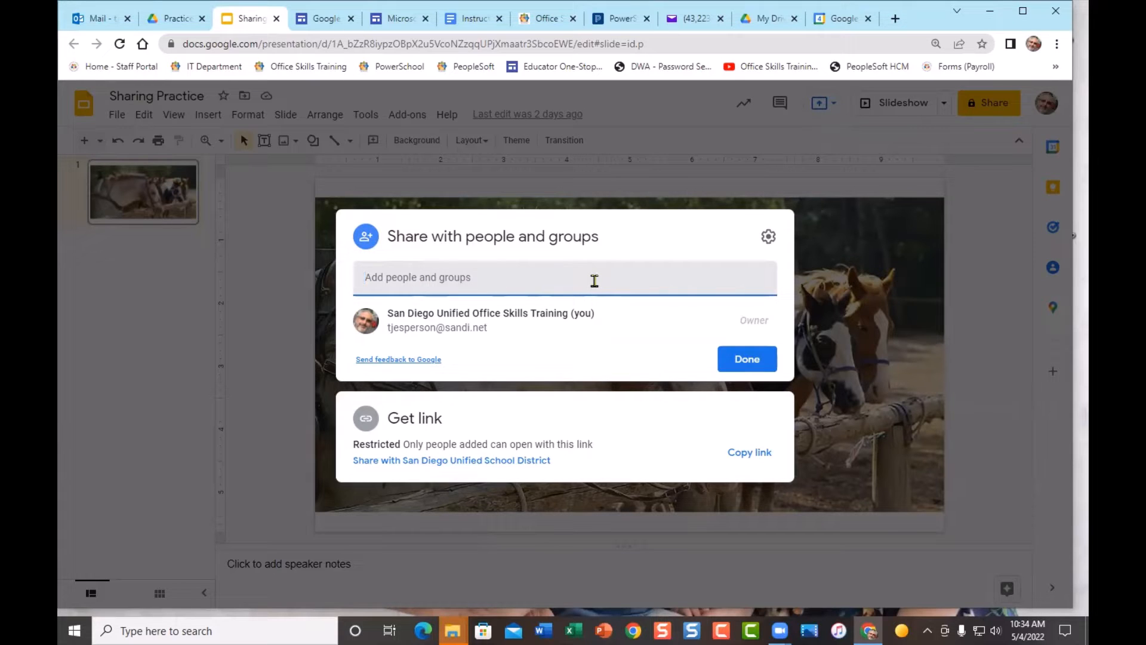
text(trainer T1 John Lennon)
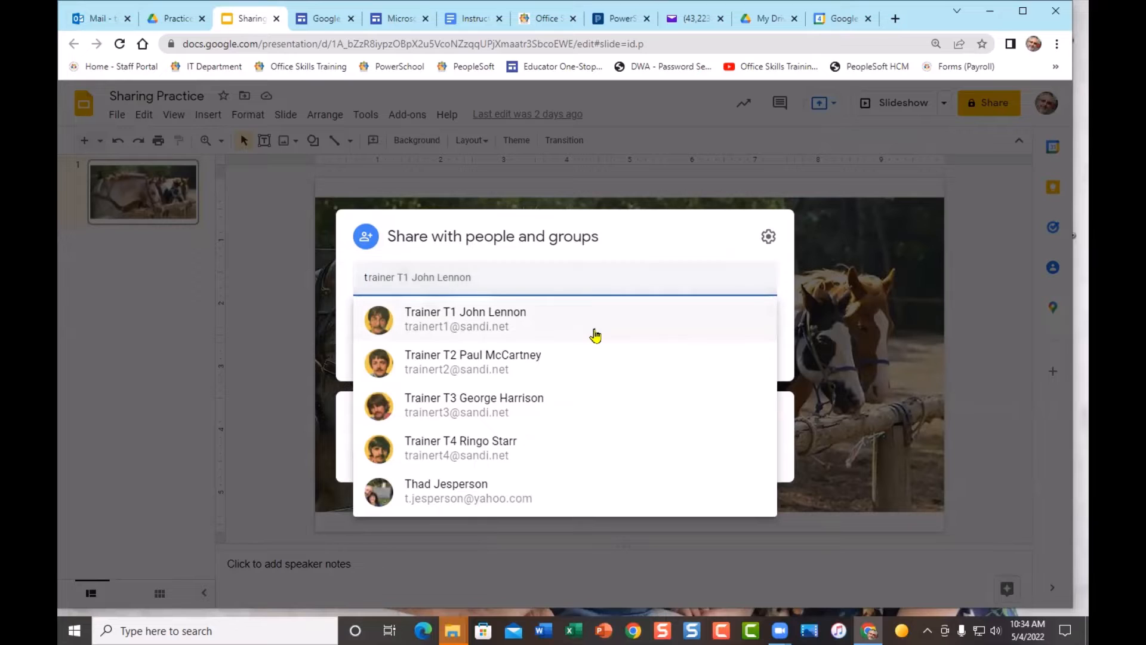
mouse_move(596, 335)
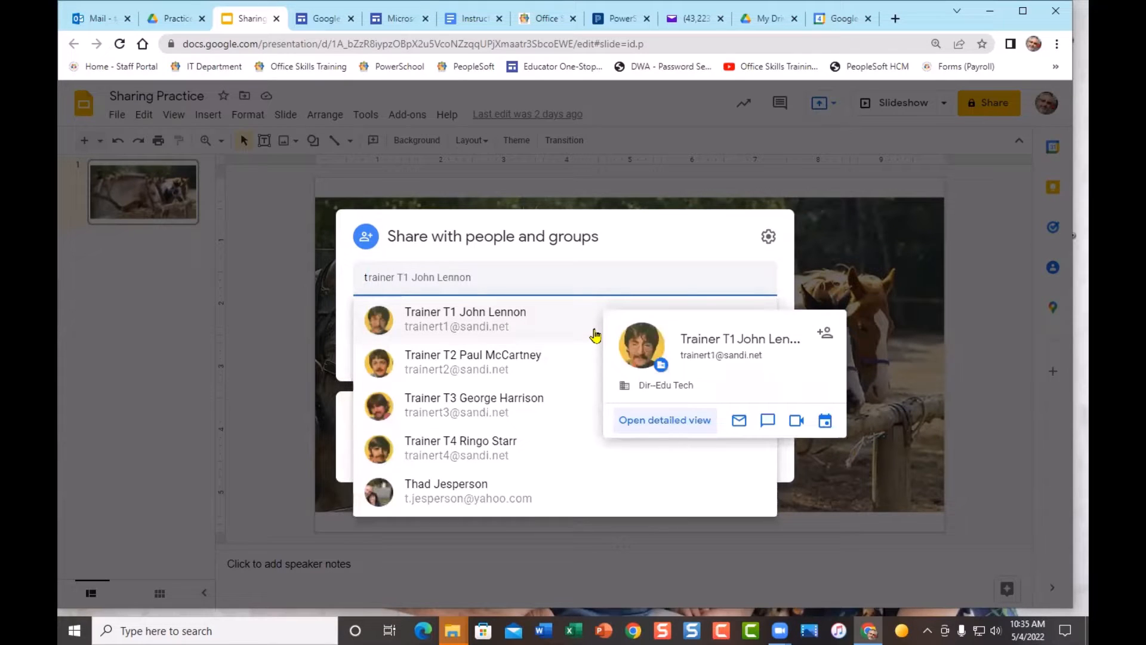
mouse_move(600, 378)
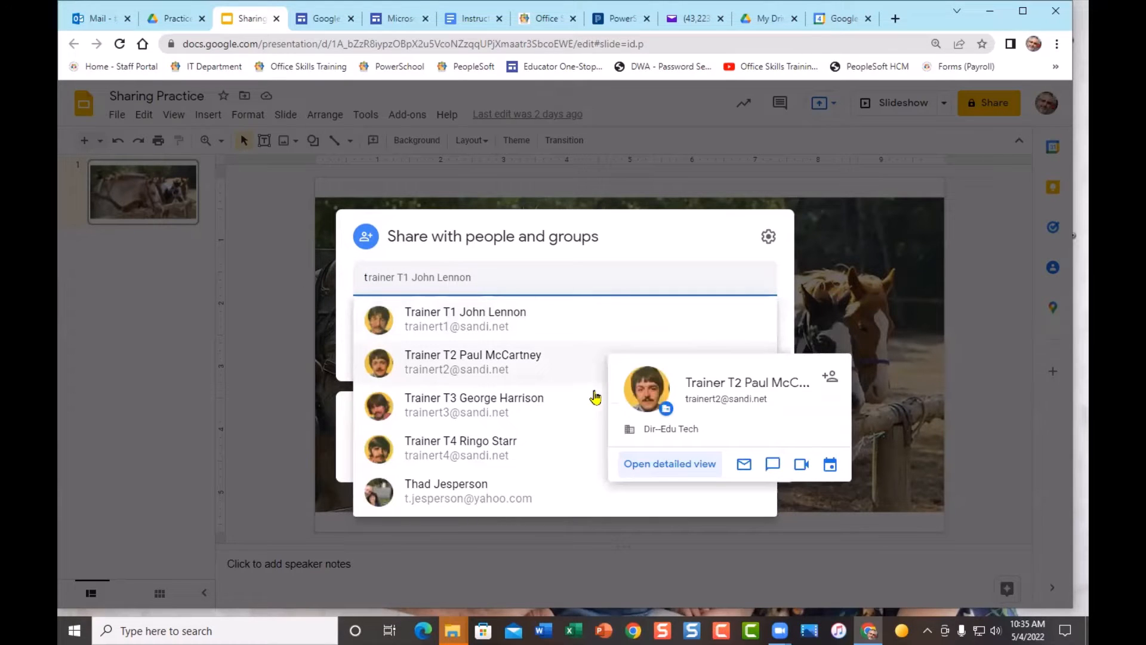
mouse_move(584, 456)
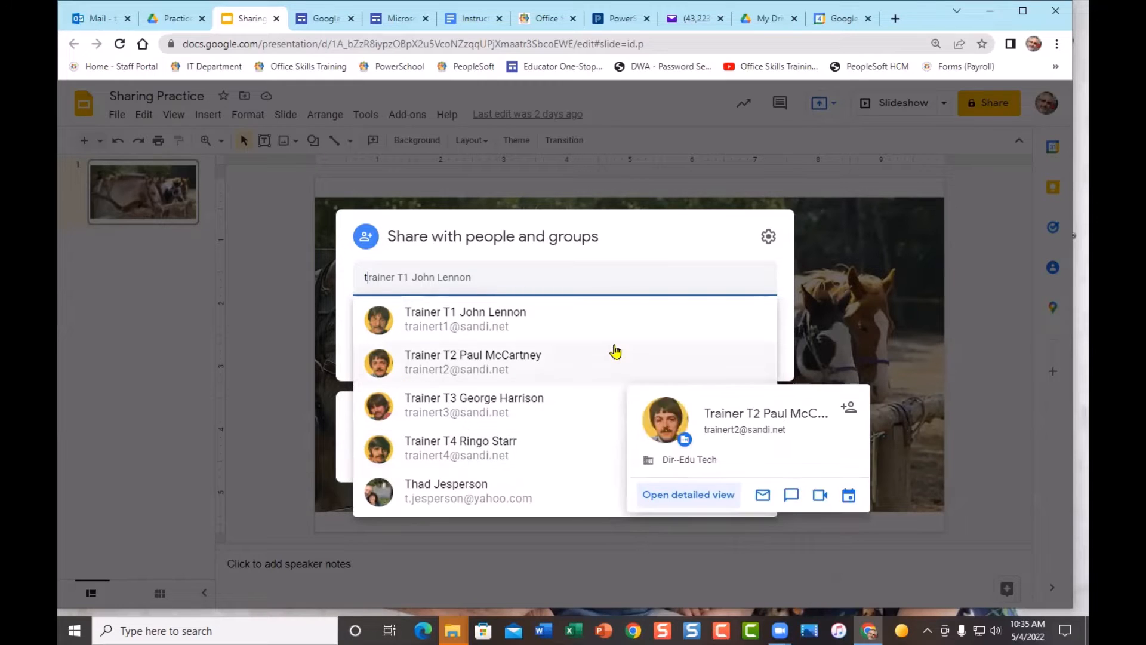
mouse_move(632, 325)
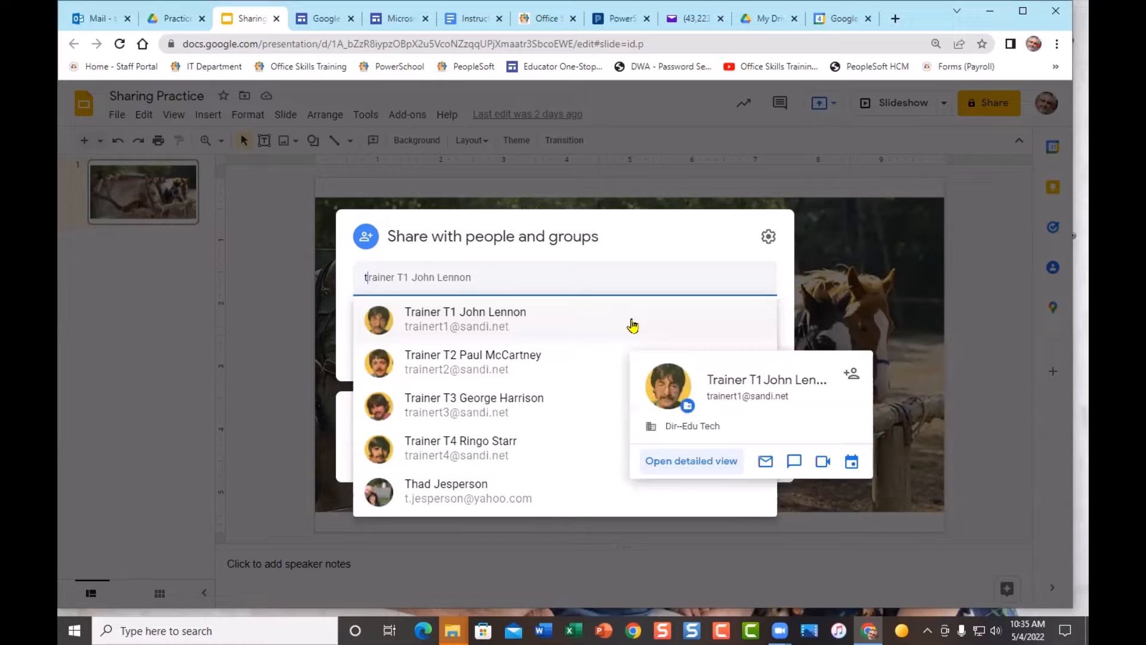
click(565, 325)
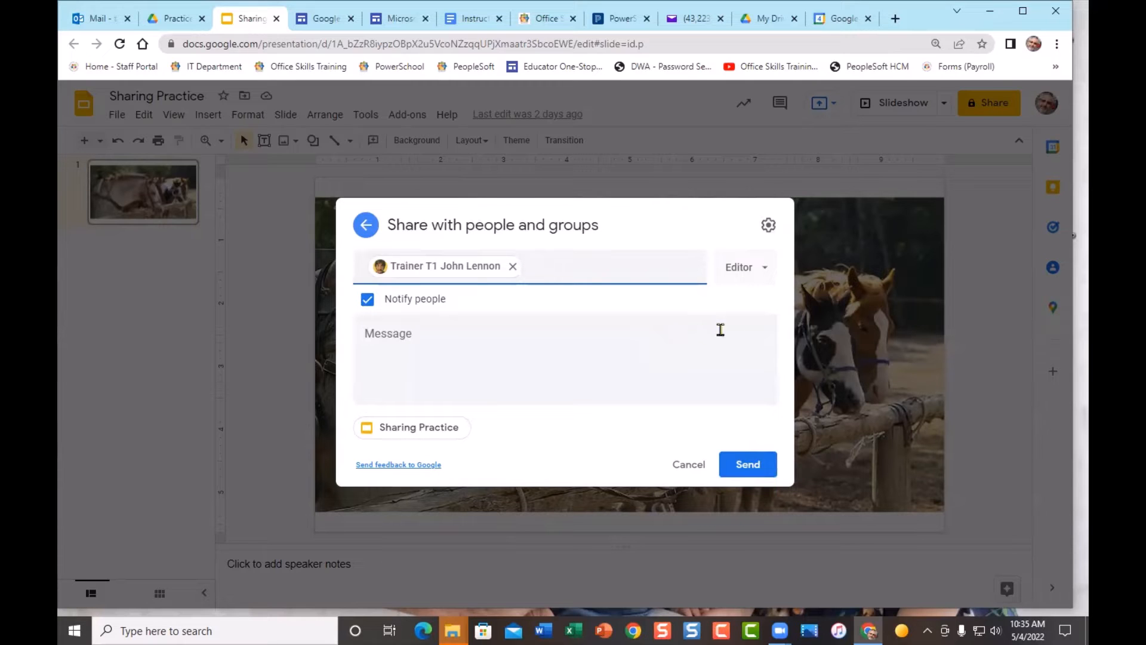
Review the role choices, keep Editor with people notified, leave the message empty and send the invitation
click(768, 267)
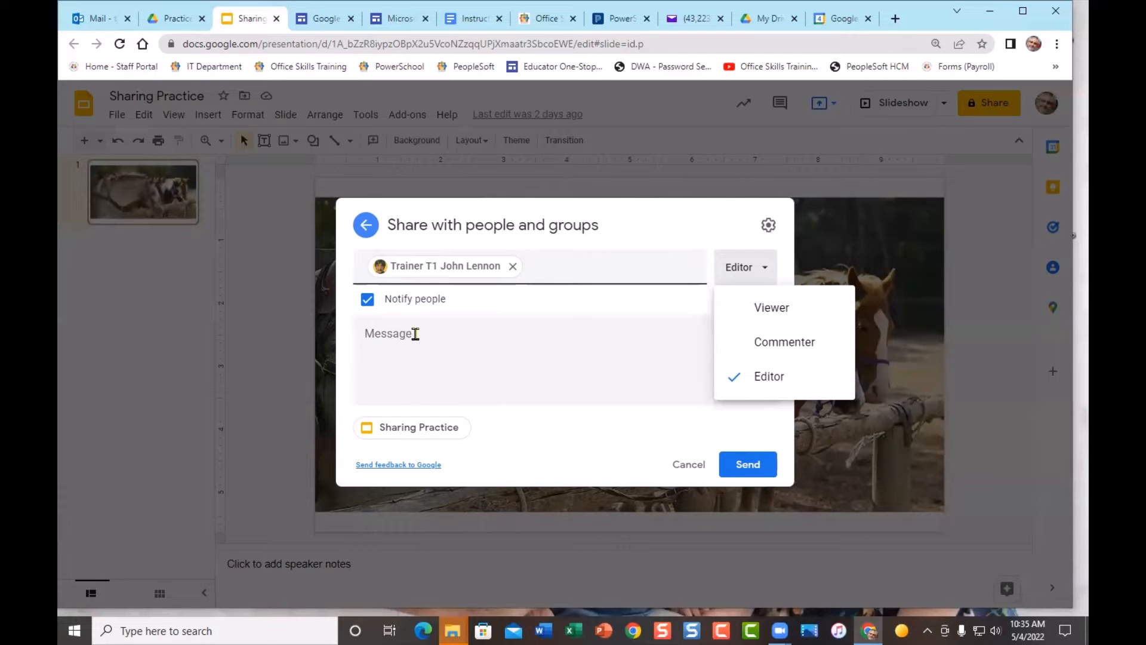
click(391, 334)
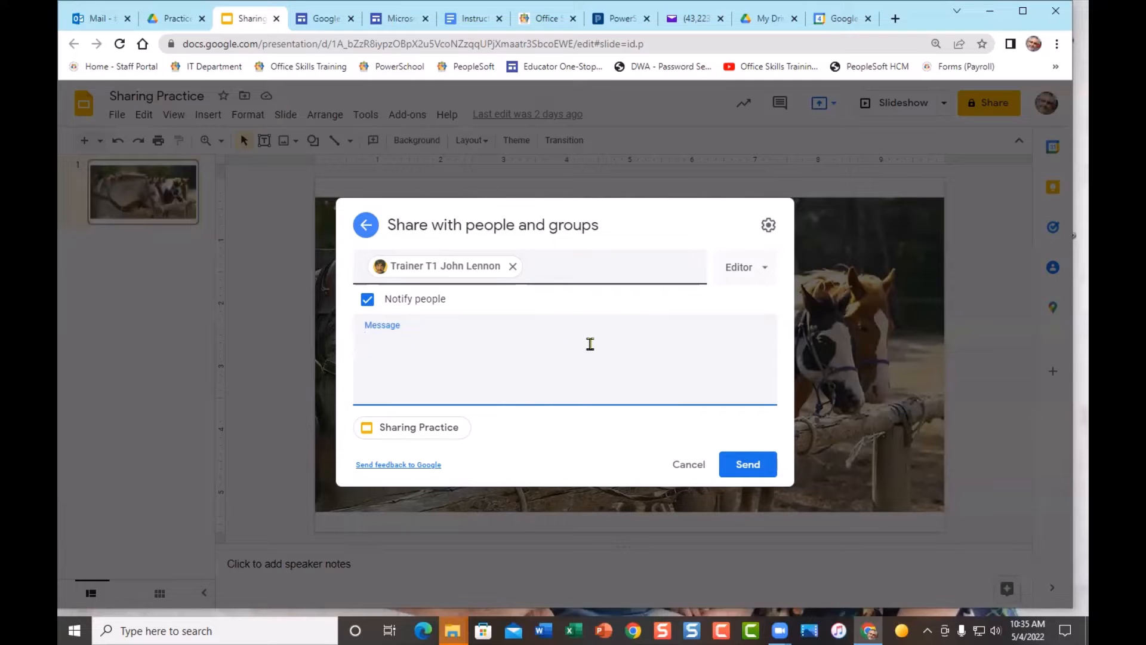
click(748, 465)
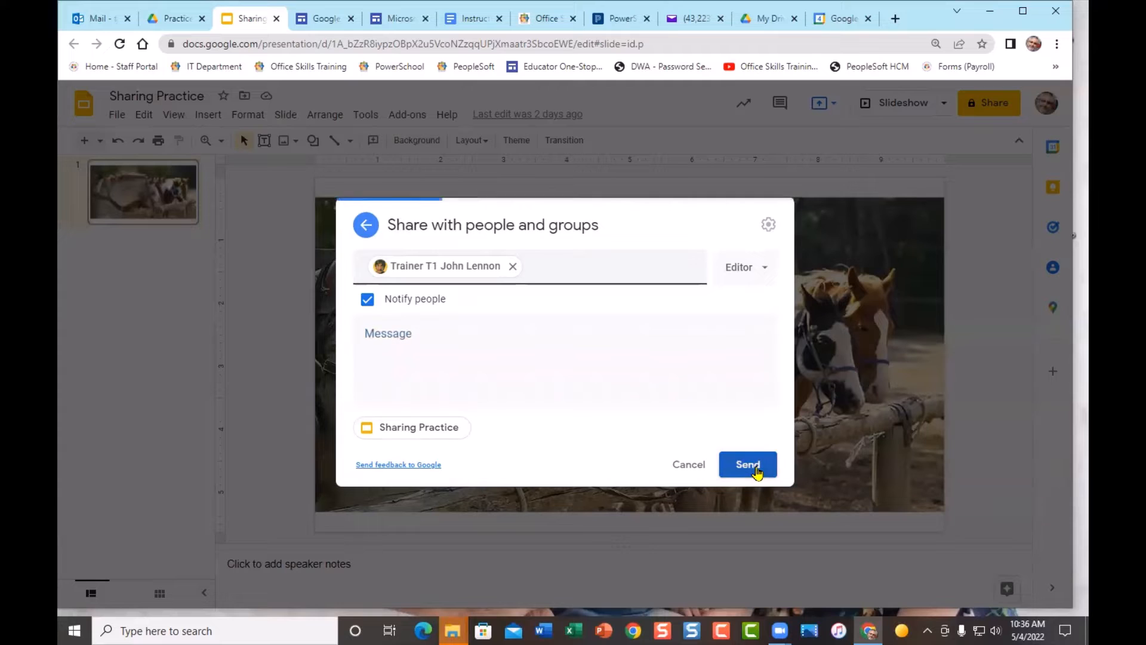
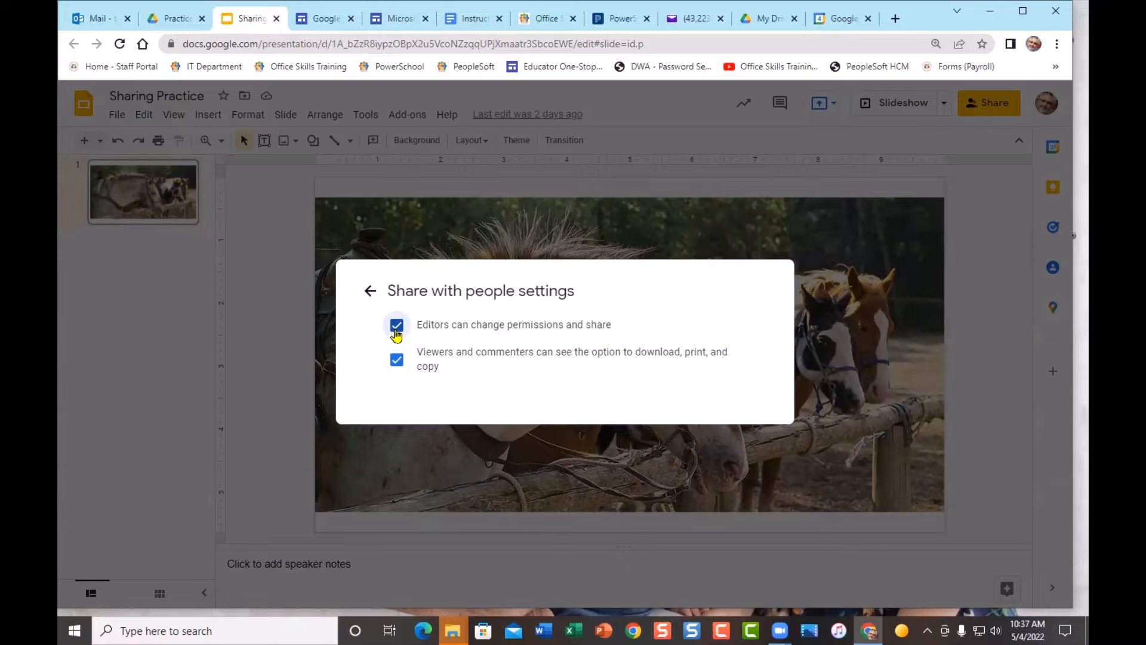
Switch the permission for editors to change permissions and share off and back on, and close the sharing settings
click(396, 332)
click(398, 330)
click(370, 291)
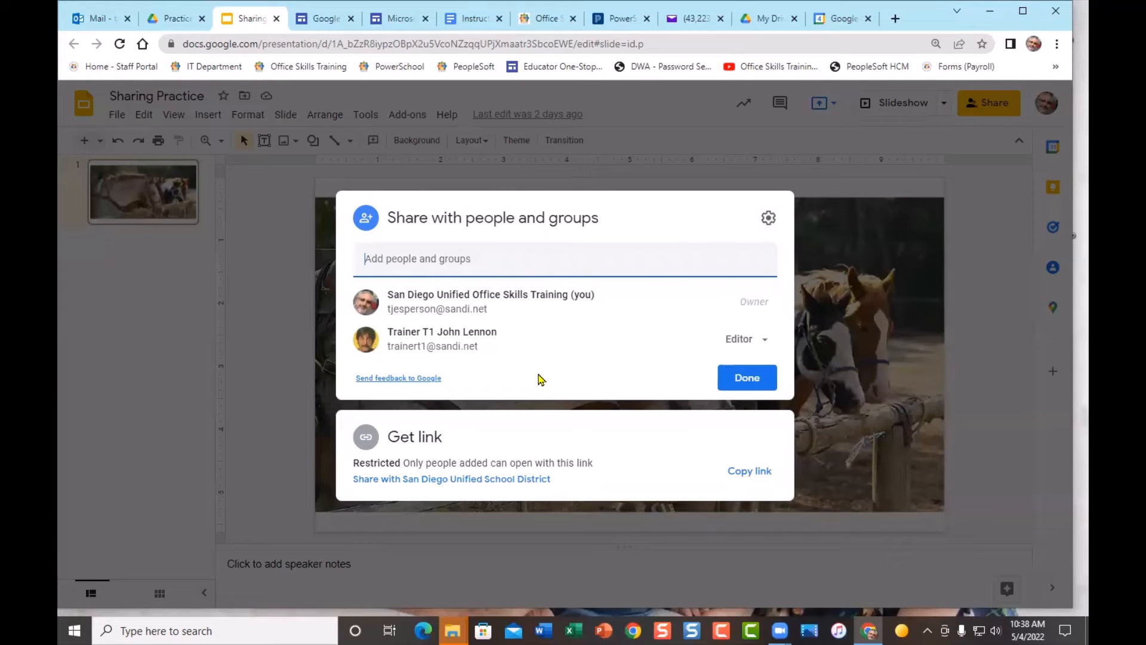
click(644, 175)
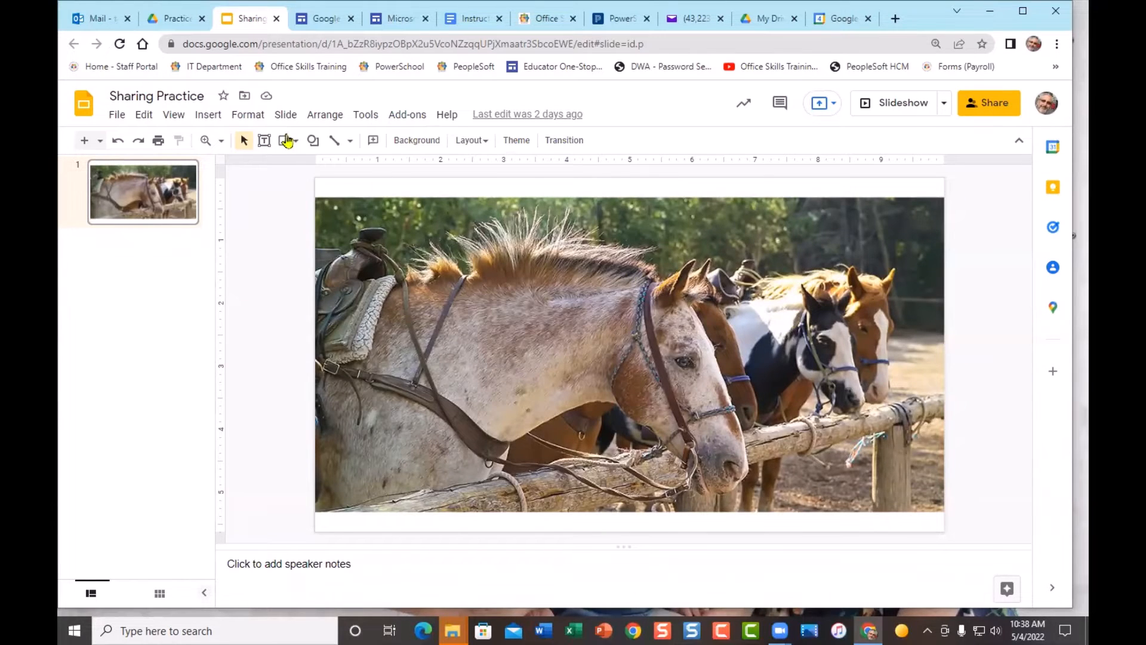
Return to the Practice Folder in Google Drive and try selecting and deselecting its files
click(181, 20)
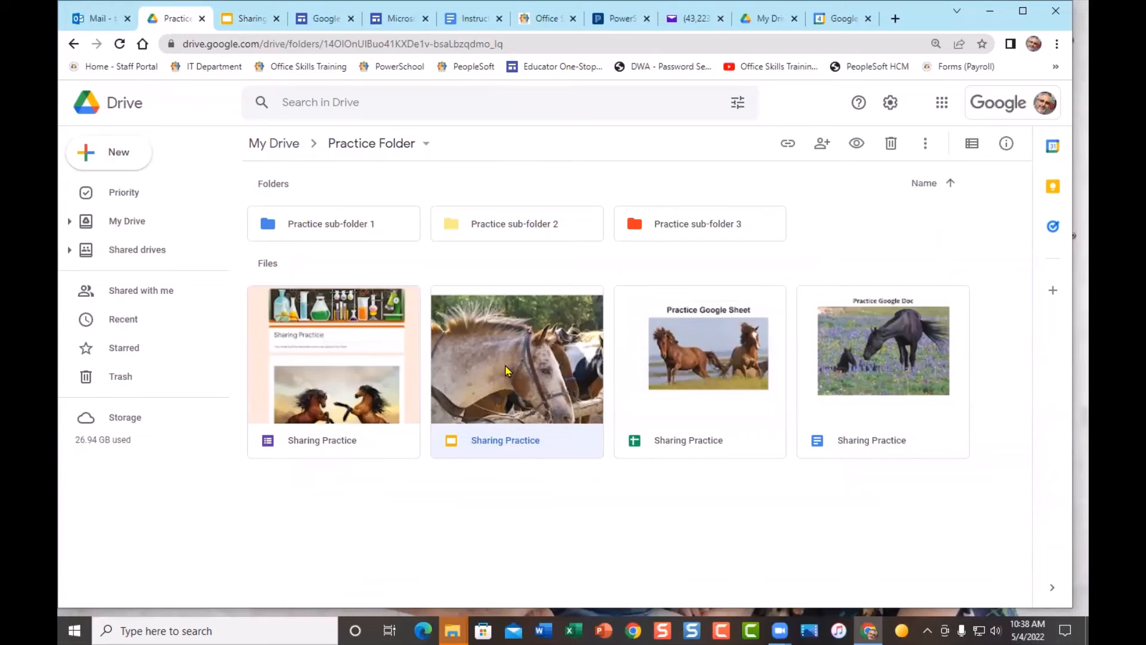
click(501, 487)
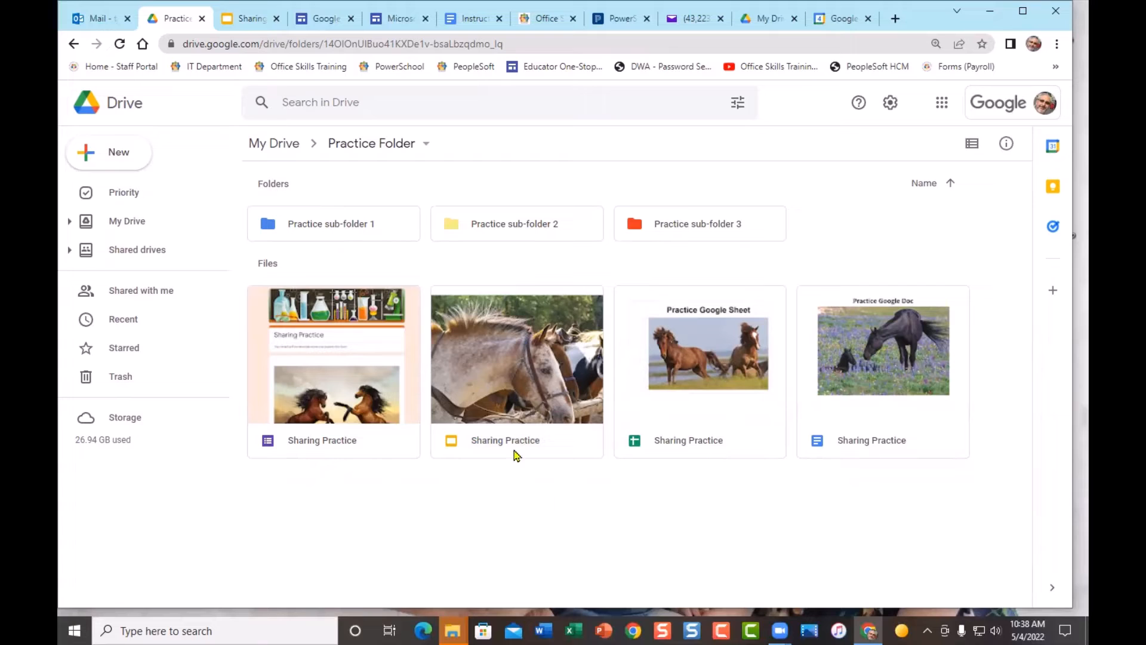
click(672, 433)
click(515, 418)
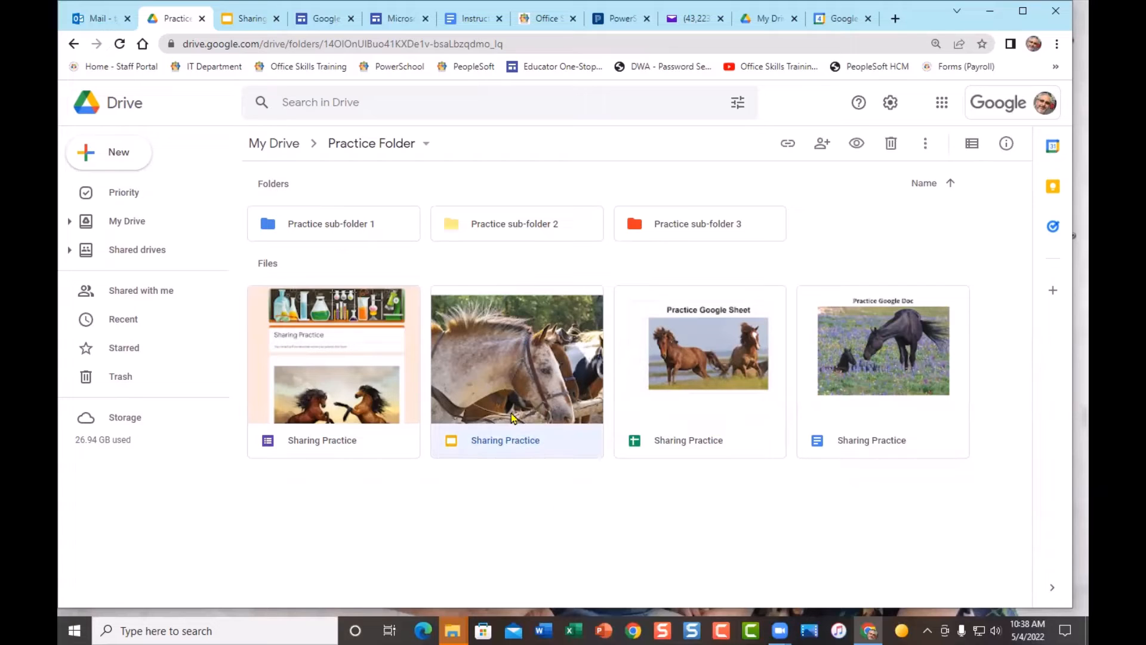
click(306, 408)
click(375, 521)
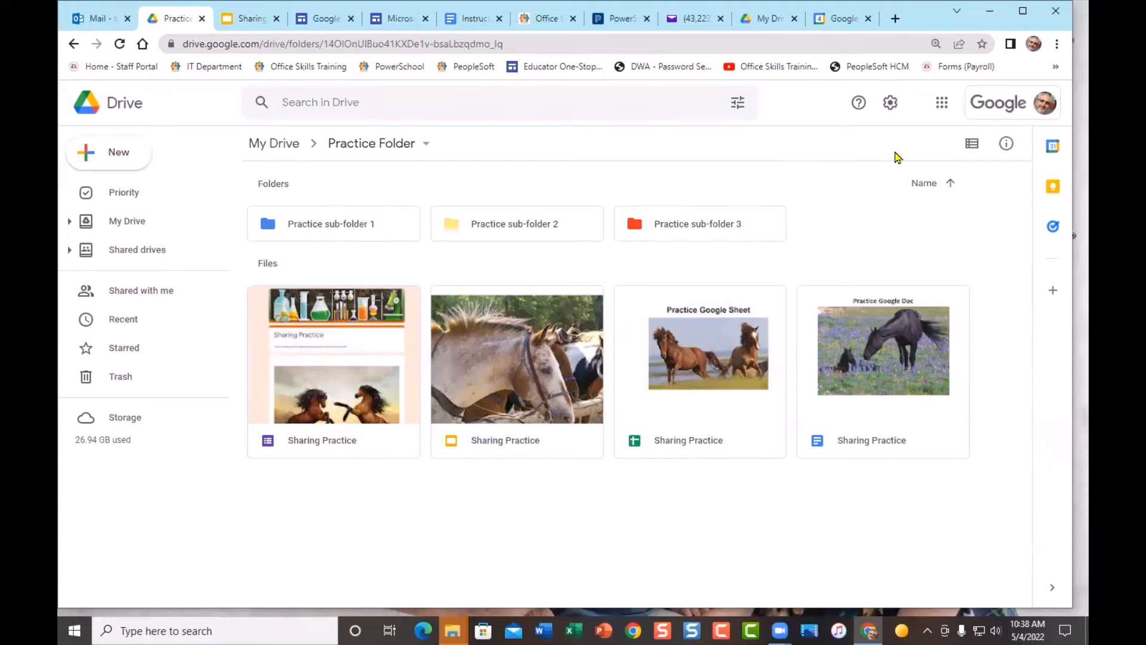
Select the Sharing Practice presentation, examine the extra file actions available for it, and clear the selection
click(460, 381)
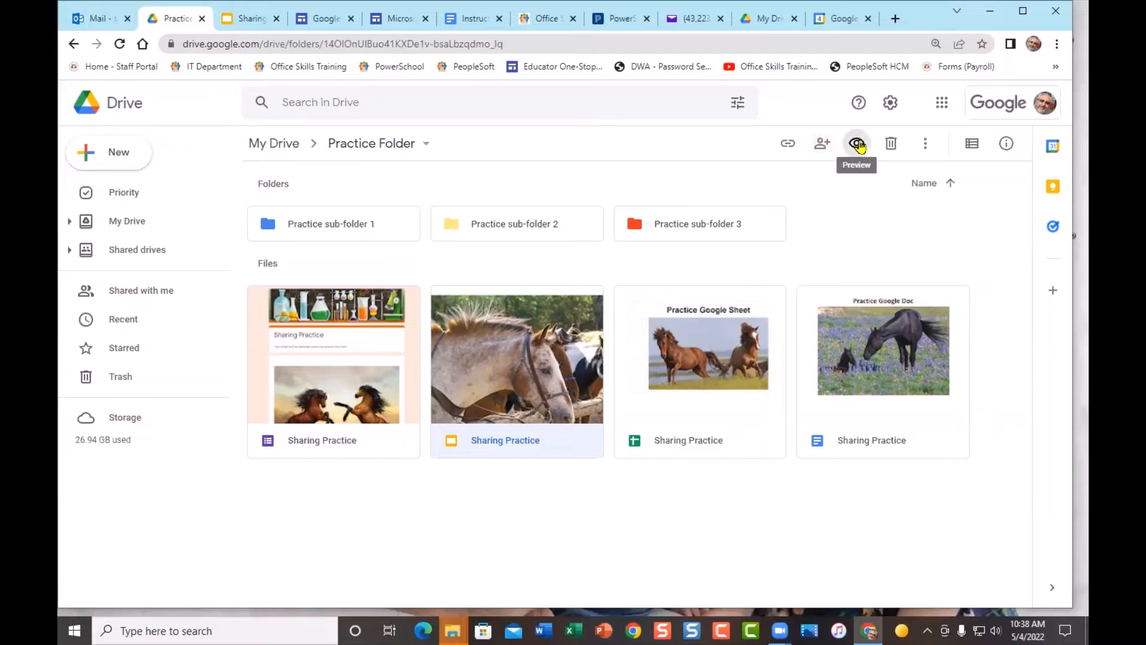
click(928, 145)
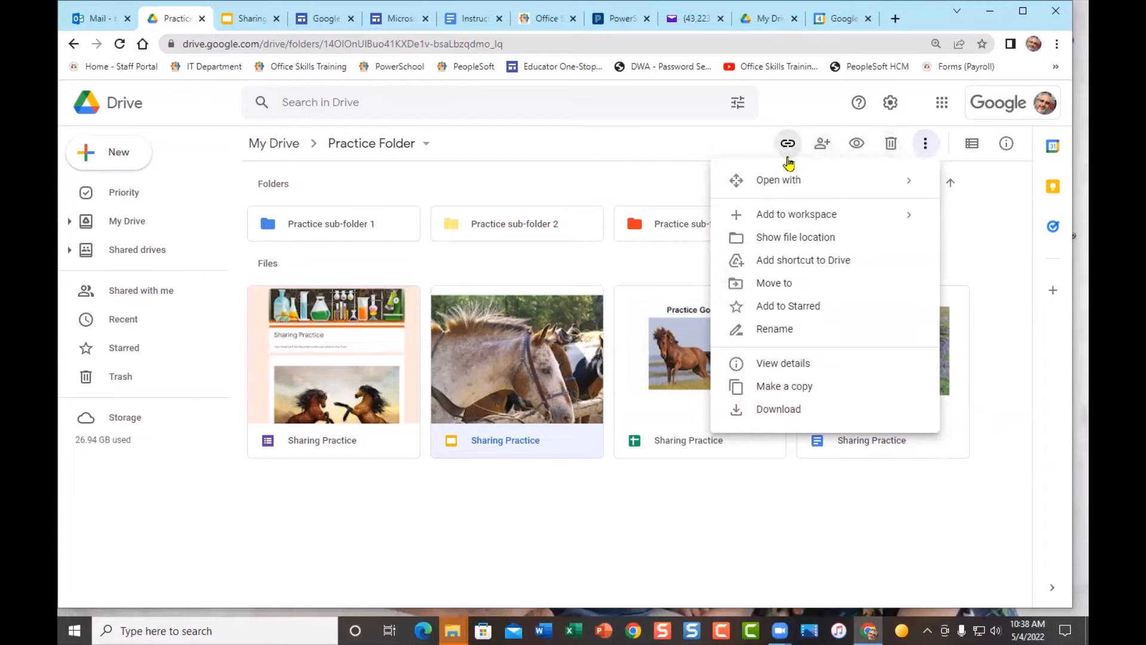
click(522, 360)
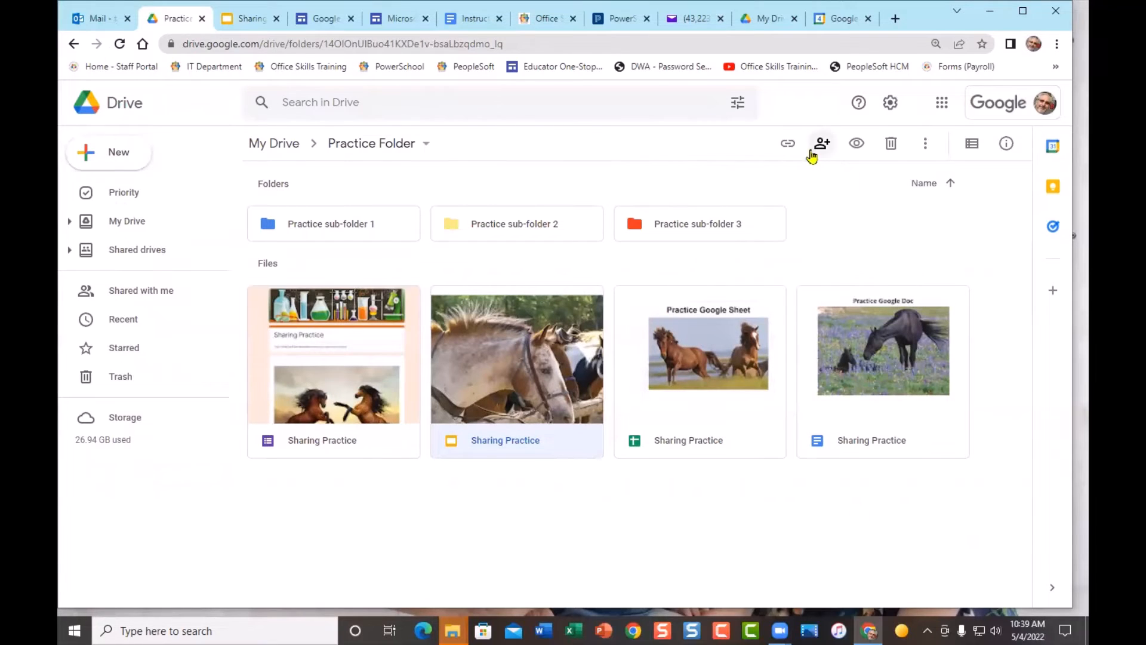
click(525, 494)
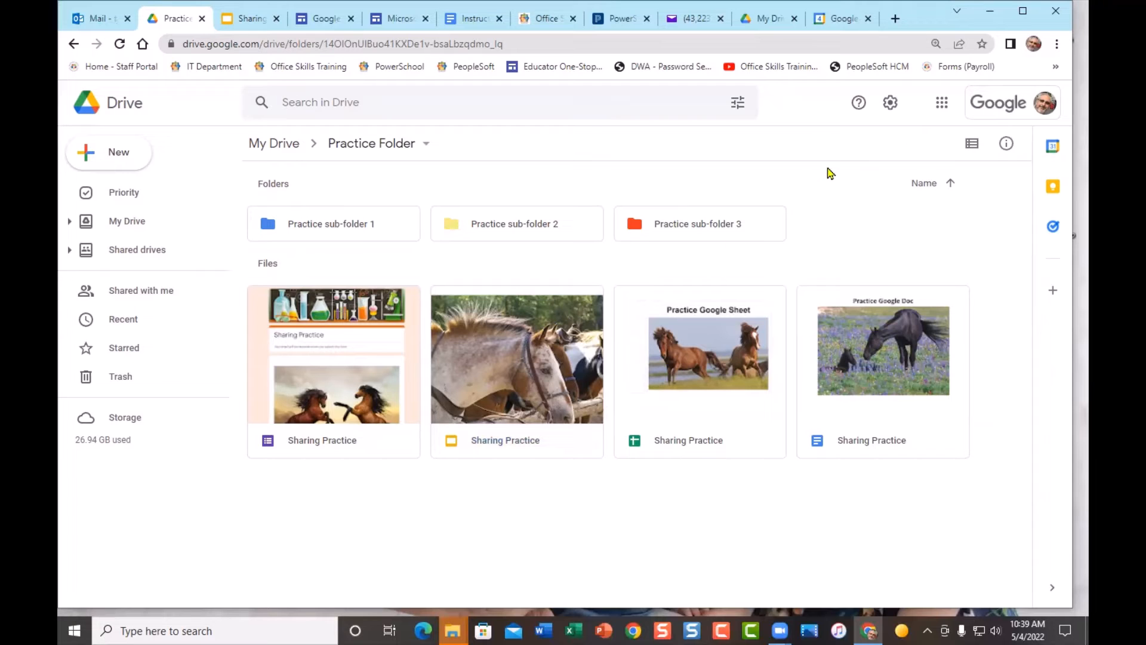
Open sharing for the Sharing Practice presentation from the folder and add the Trainer T2, T3 and T4 accounts as recipients
right_click(489, 366)
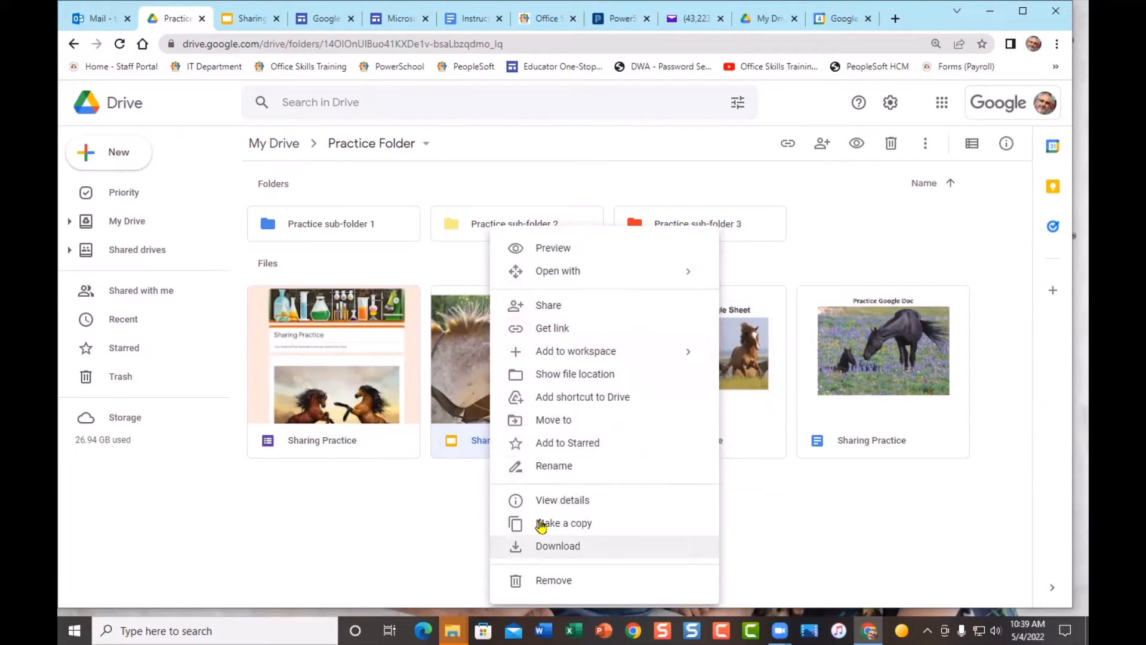
click(599, 311)
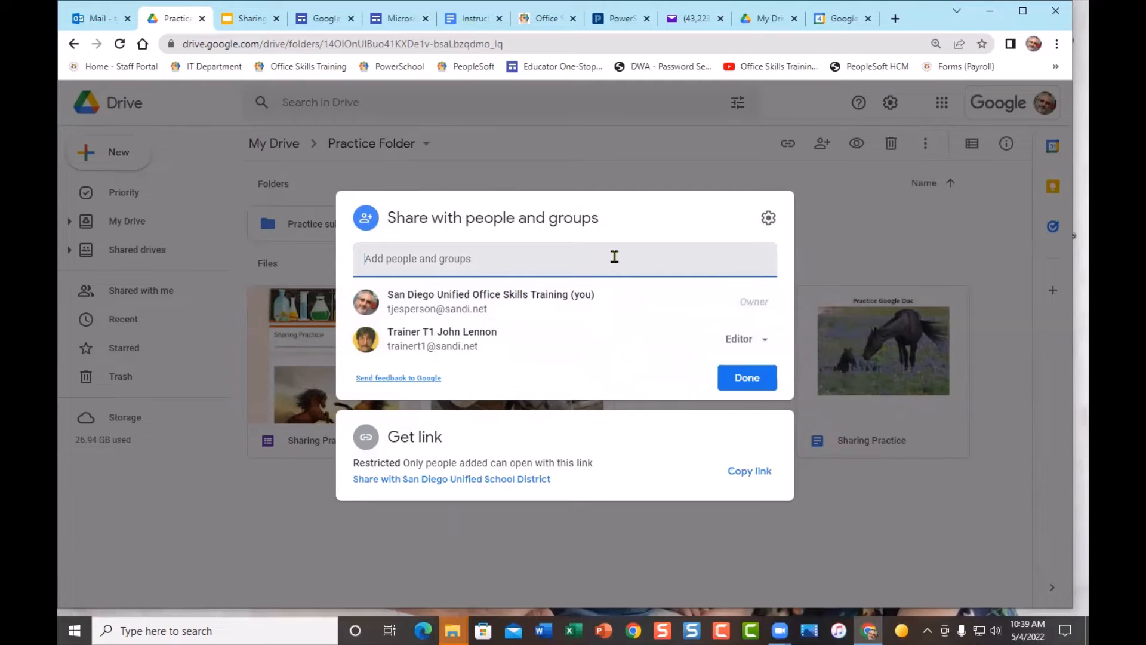
text(t)
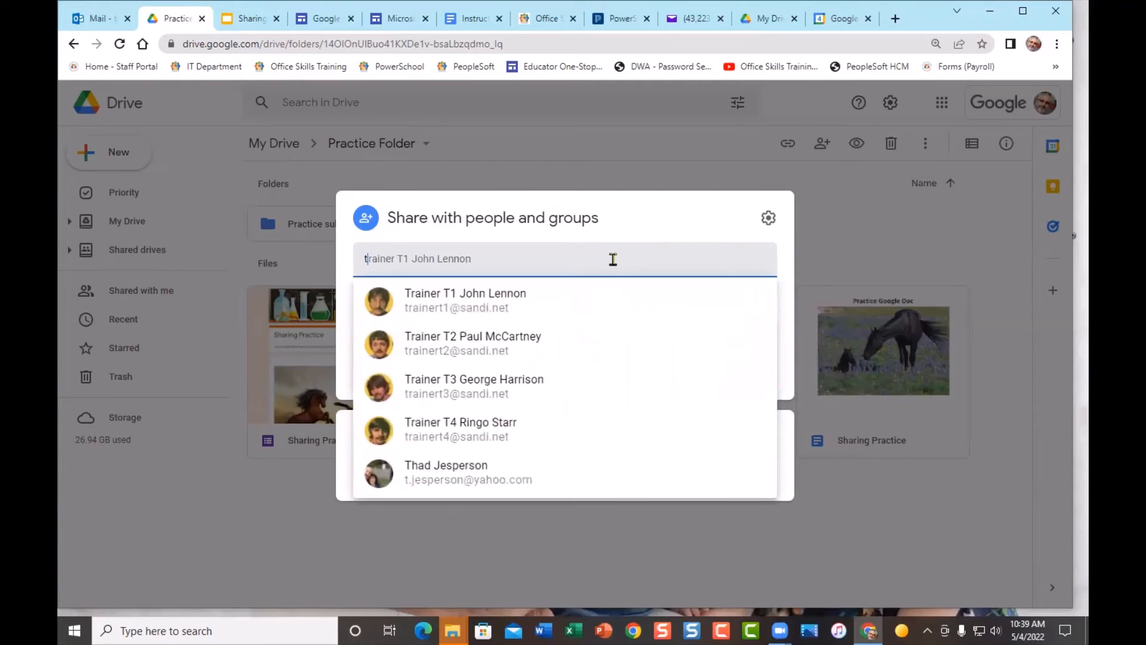
click(570, 344)
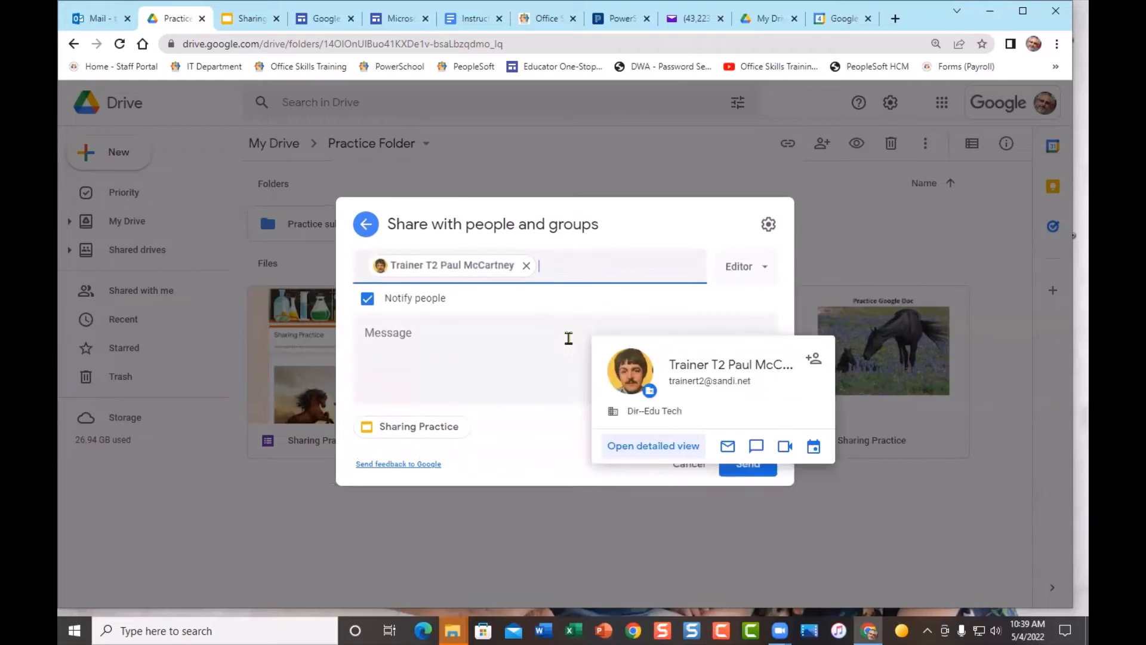
text(t)
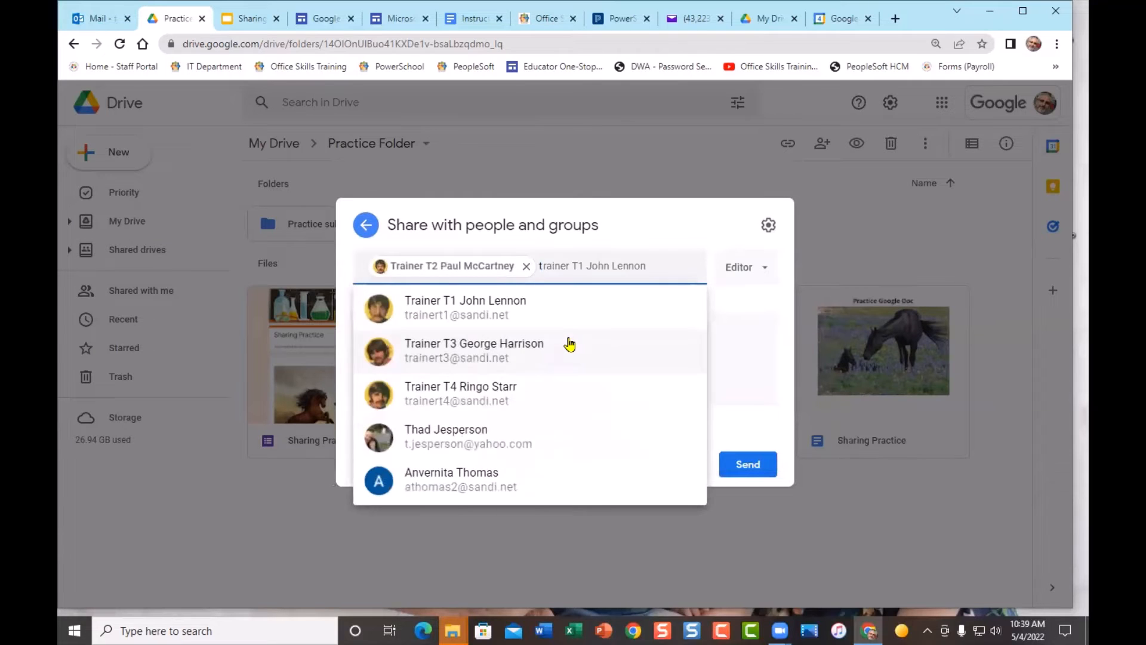
click(548, 361)
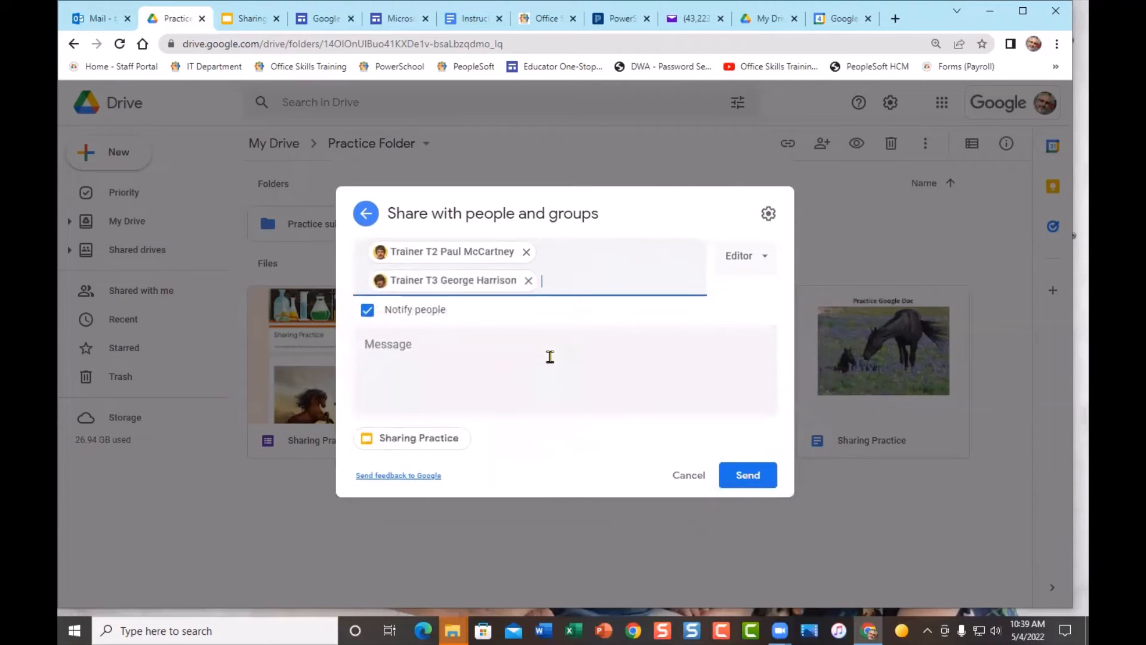
text(trainer T1 John Lennon)
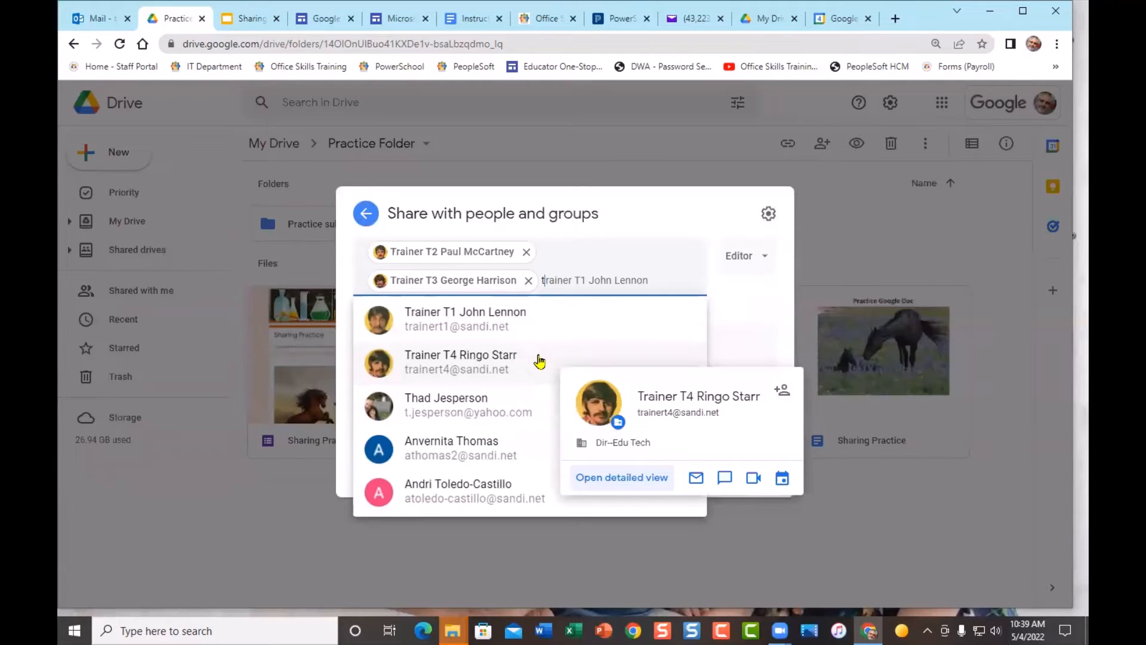
click(539, 360)
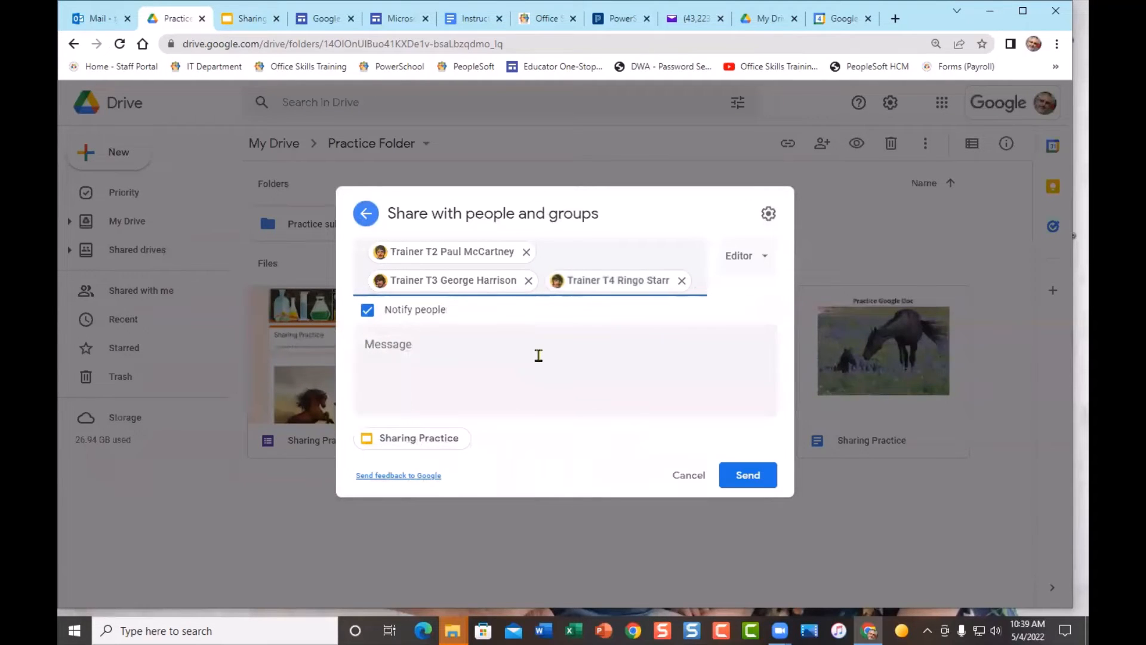
Send the three invitations with the Editor role and reopen the presentation's sharing settings to review who has access
click(770, 261)
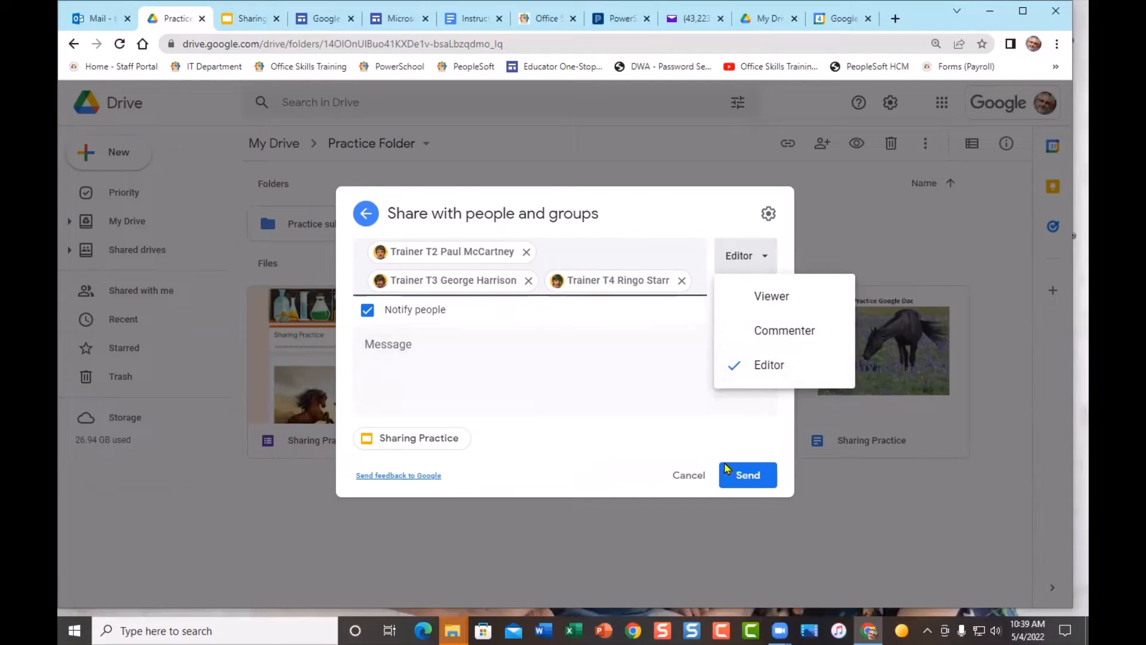
click(748, 476)
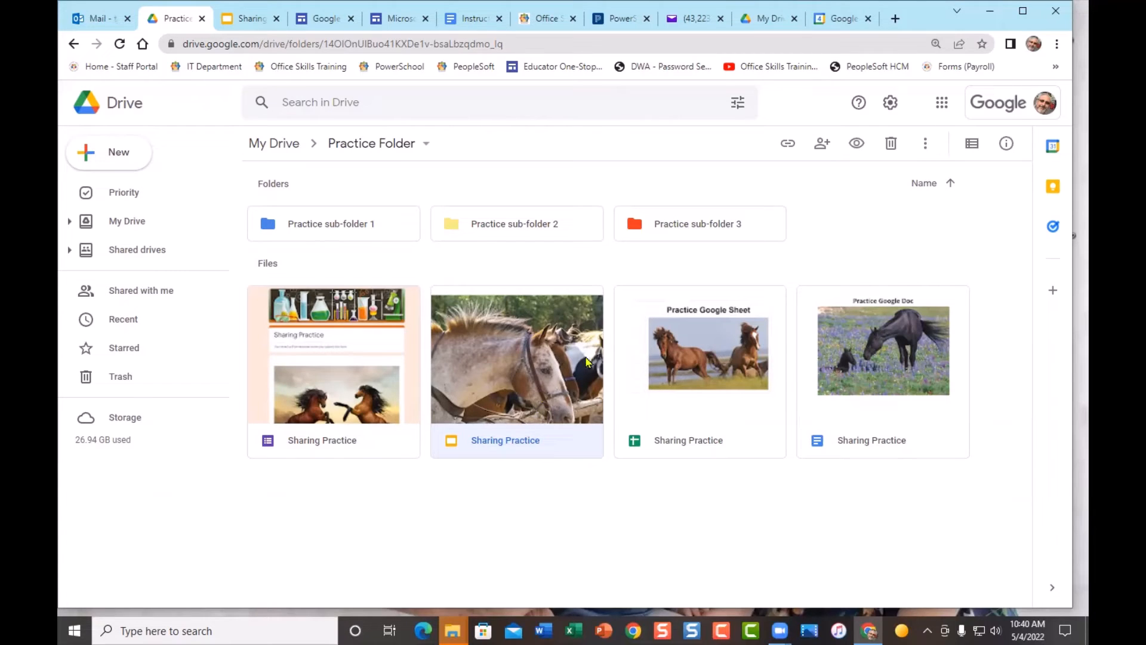
click(821, 147)
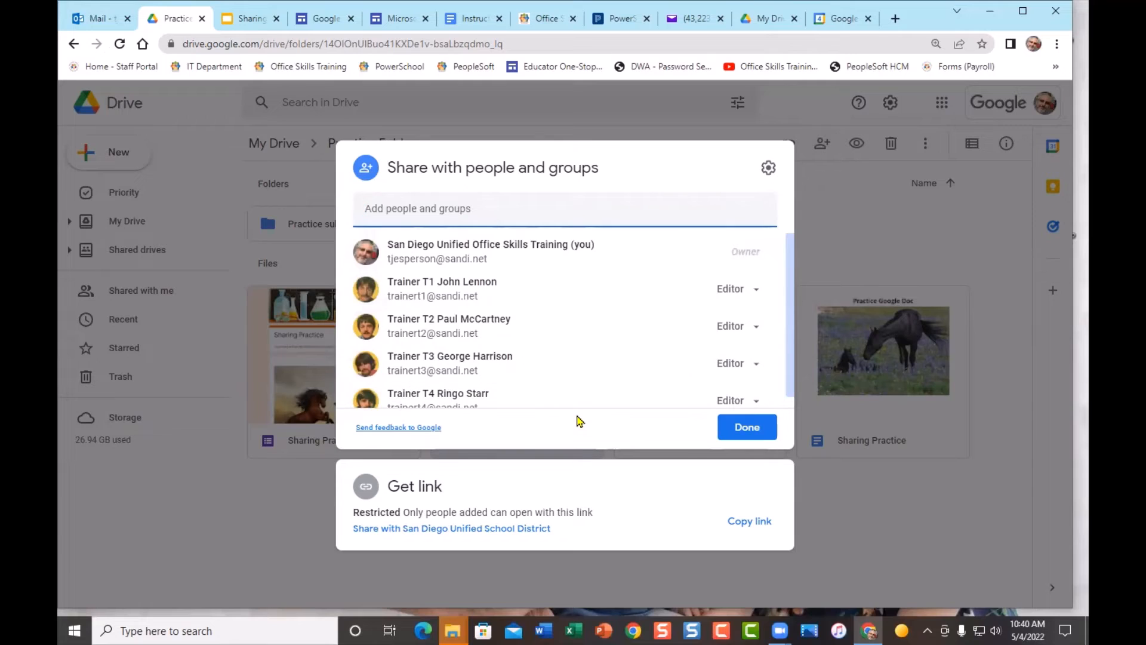
Give Trainer T1 temporary access to the Sharing Practice presentation, expiring on Wed, Jun 22
click(758, 290)
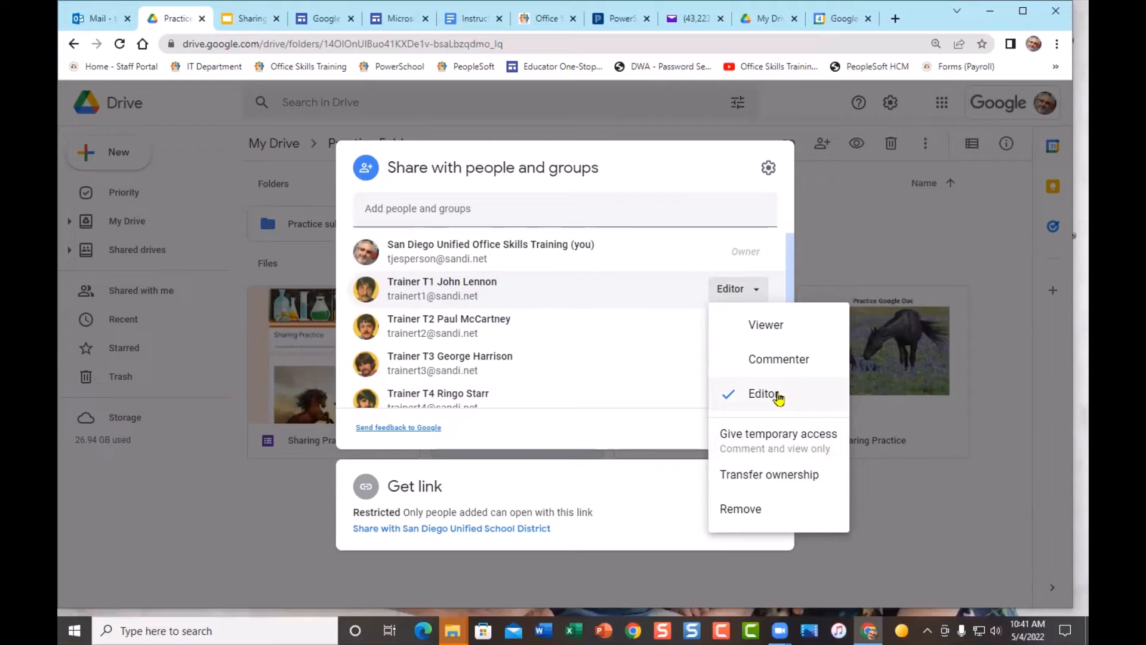
click(793, 452)
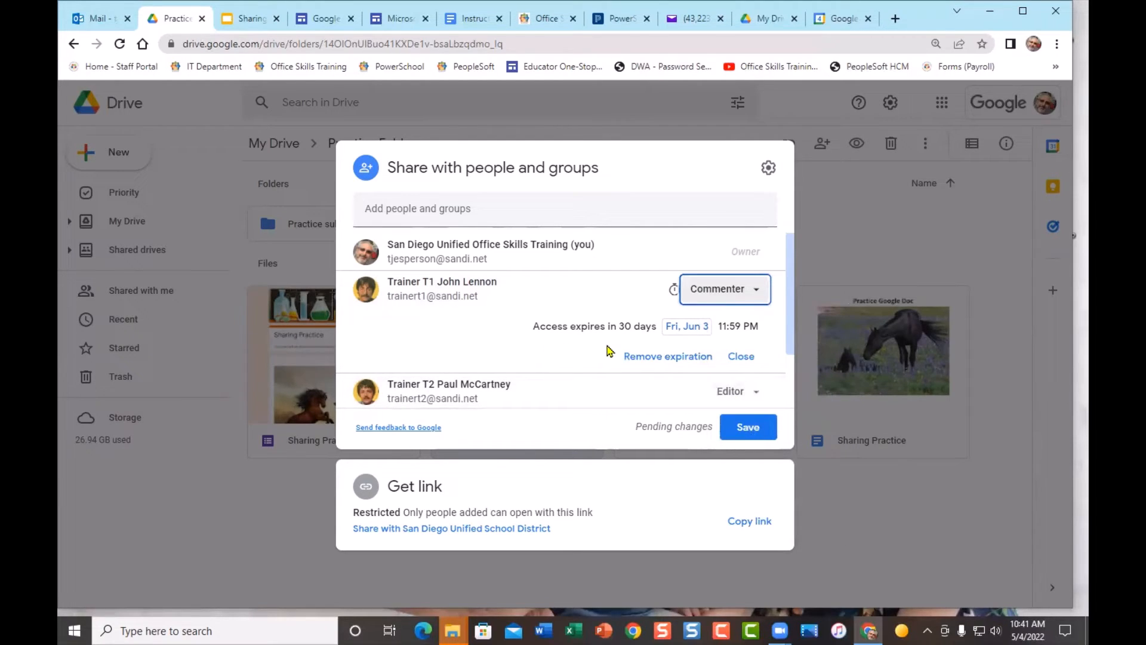
click(695, 331)
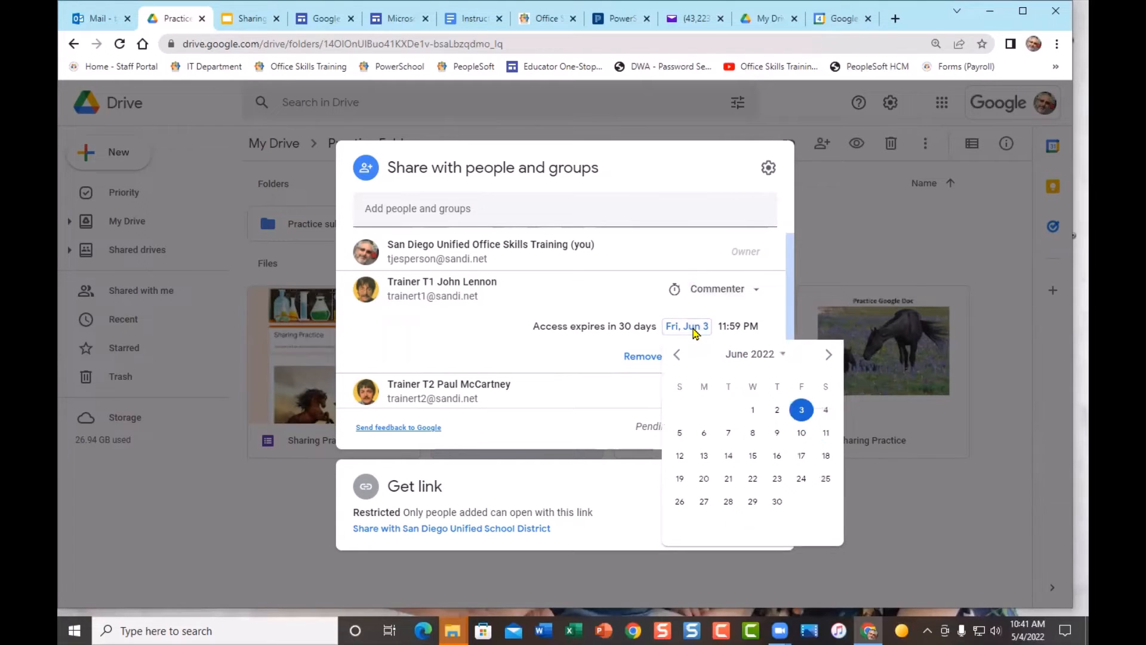
click(753, 480)
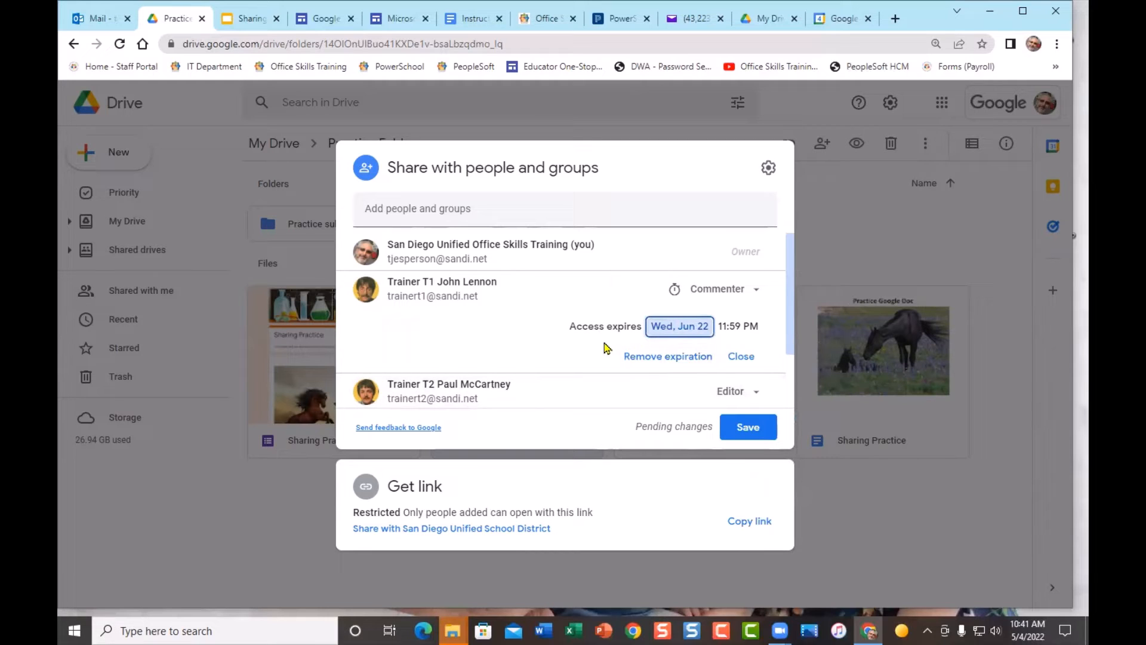
Change the expiration of Trainer T1's access to Thu, May 26, and save it with the Viewer role
click(684, 333)
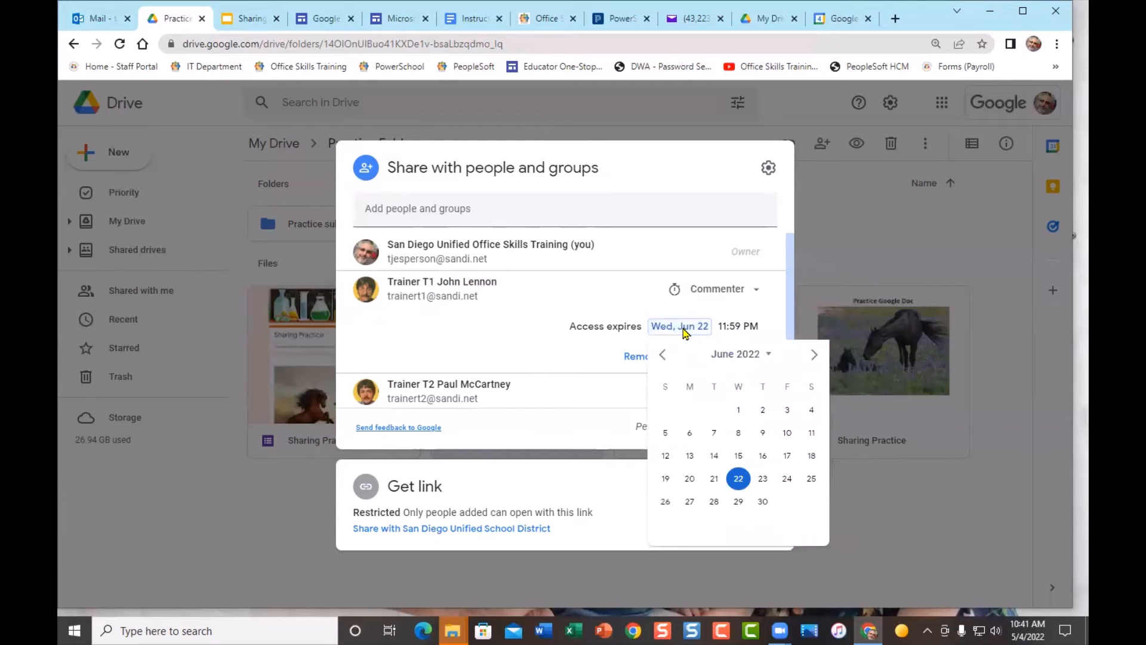
click(661, 356)
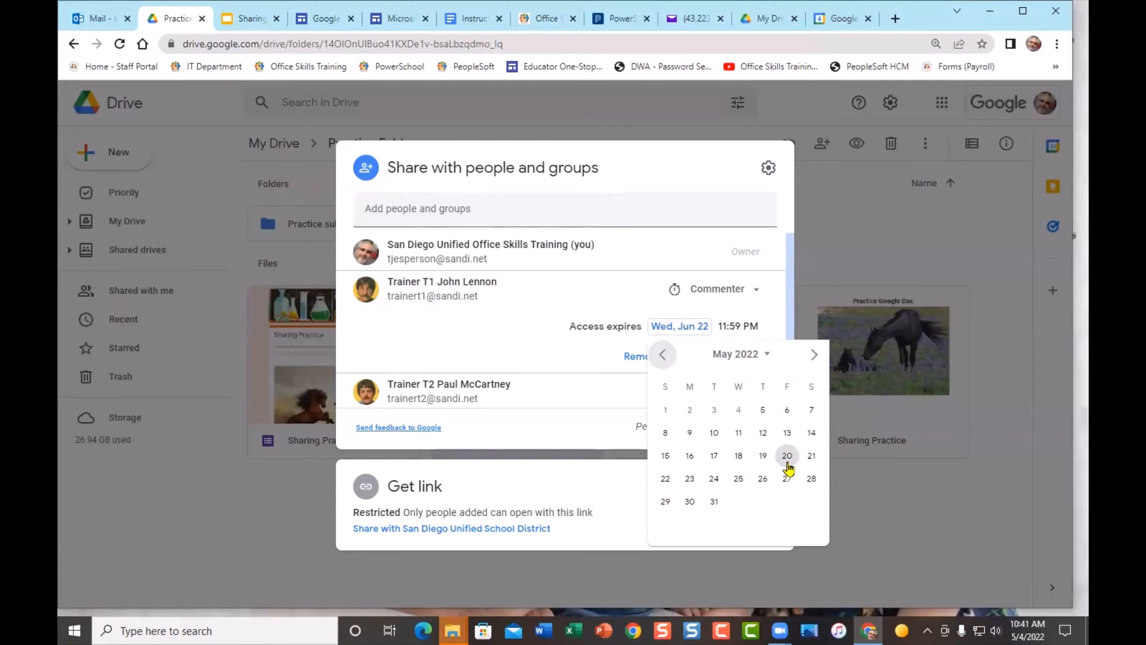
click(762, 479)
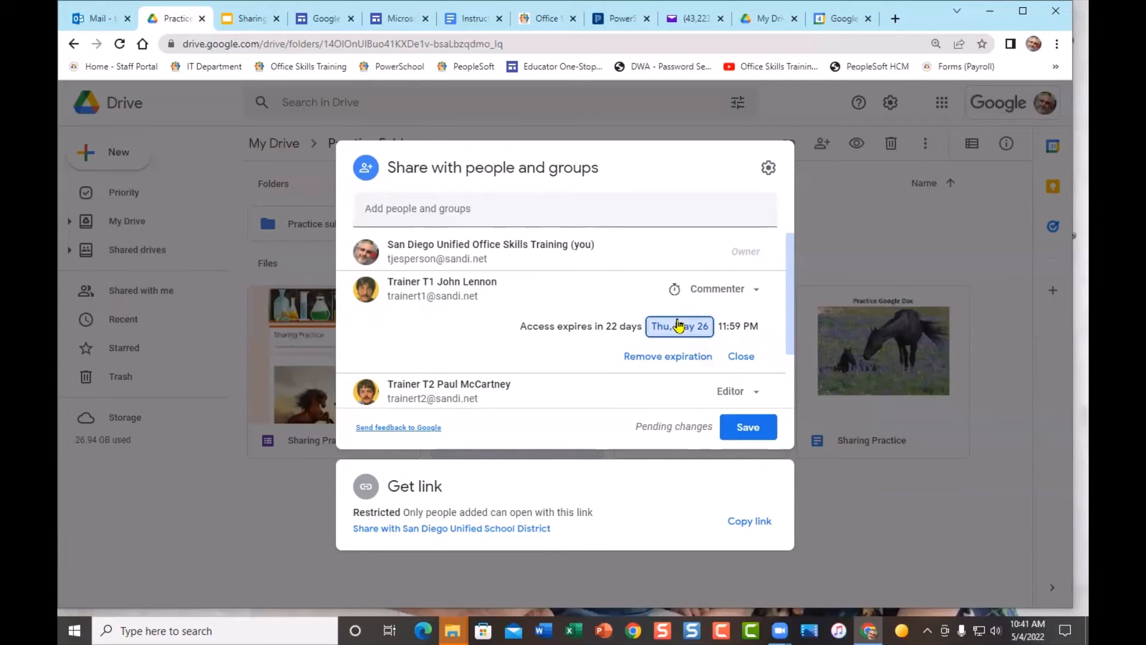
click(762, 292)
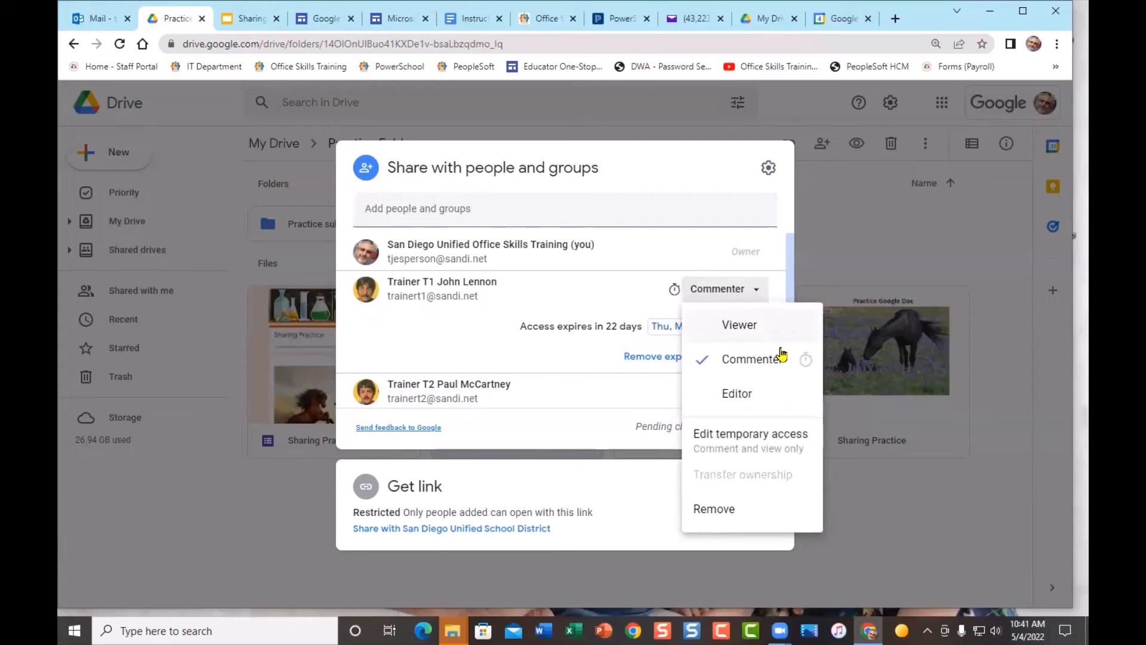
click(749, 326)
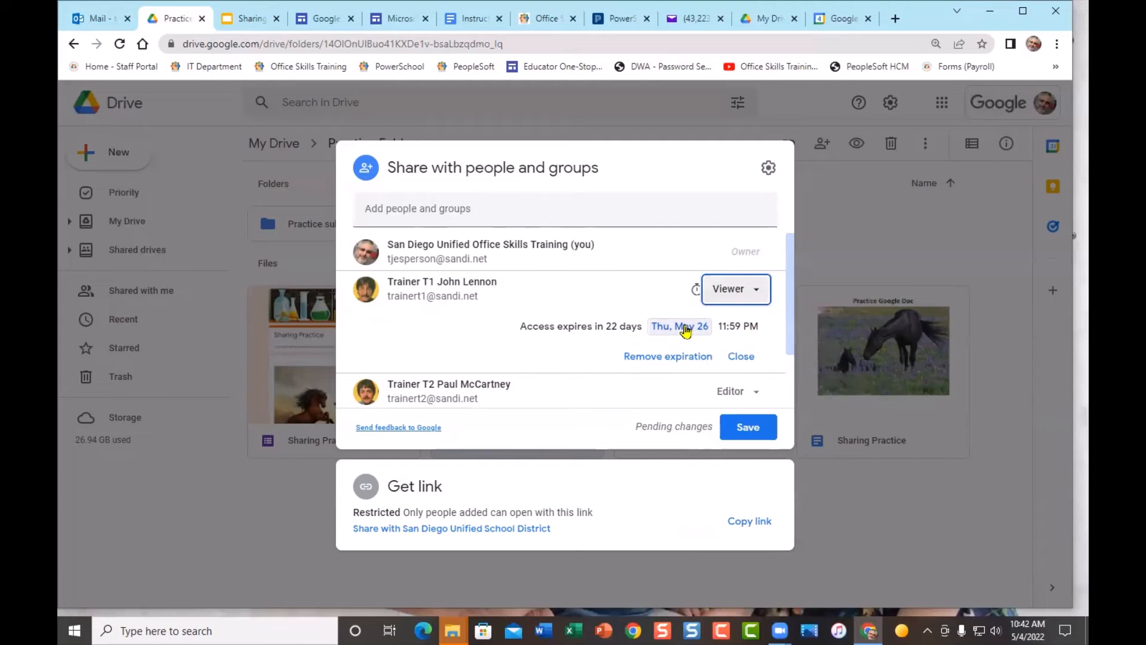
click(753, 430)
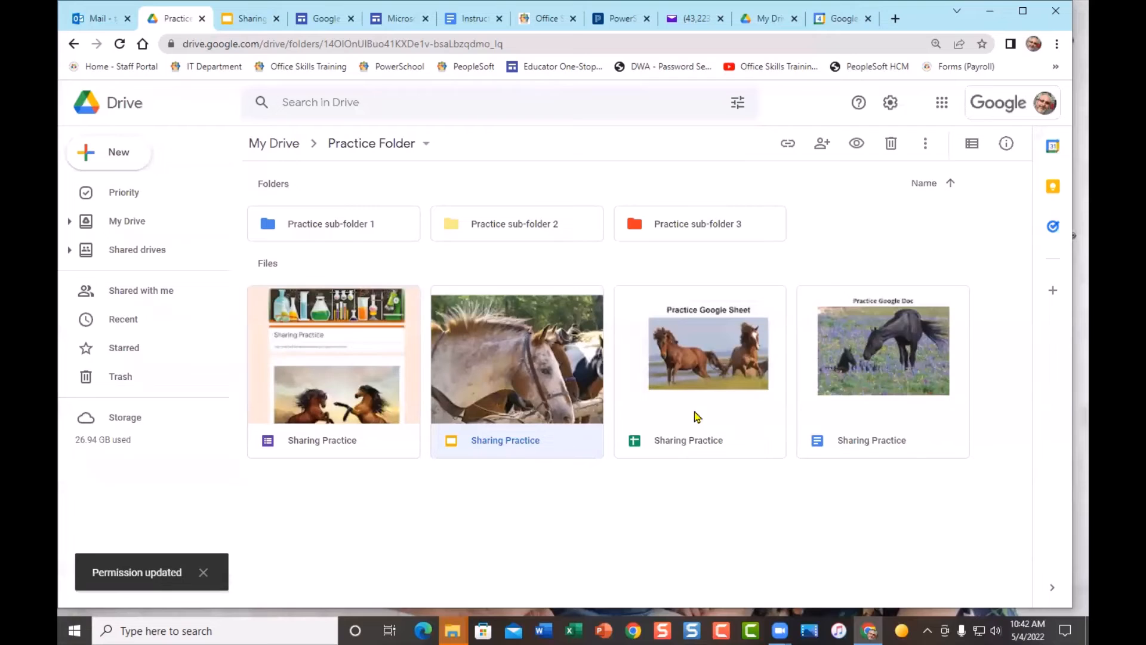
Reopen the presentation's sharing settings, set Trainer T1's role to Editor, and save the change
click(819, 142)
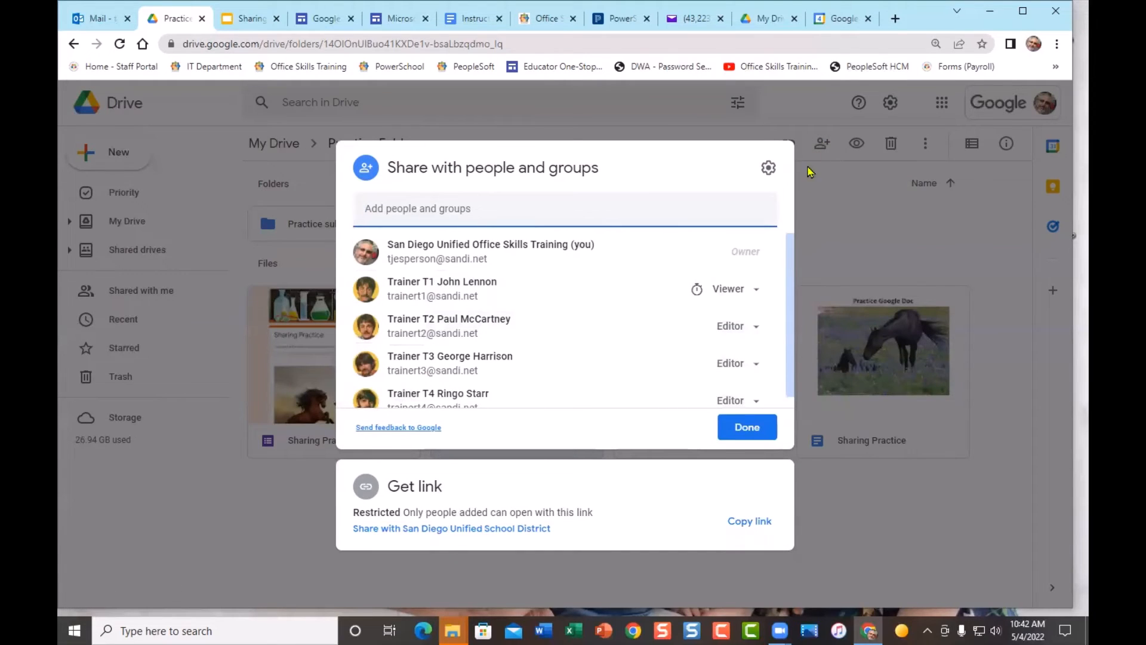
click(756, 289)
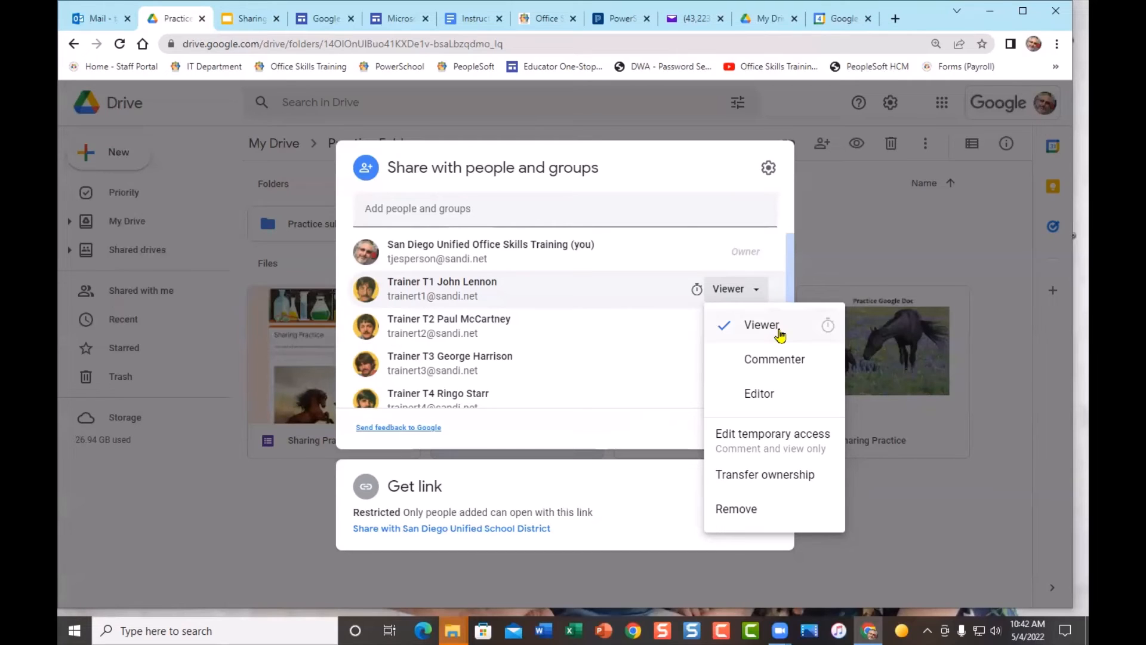
click(767, 399)
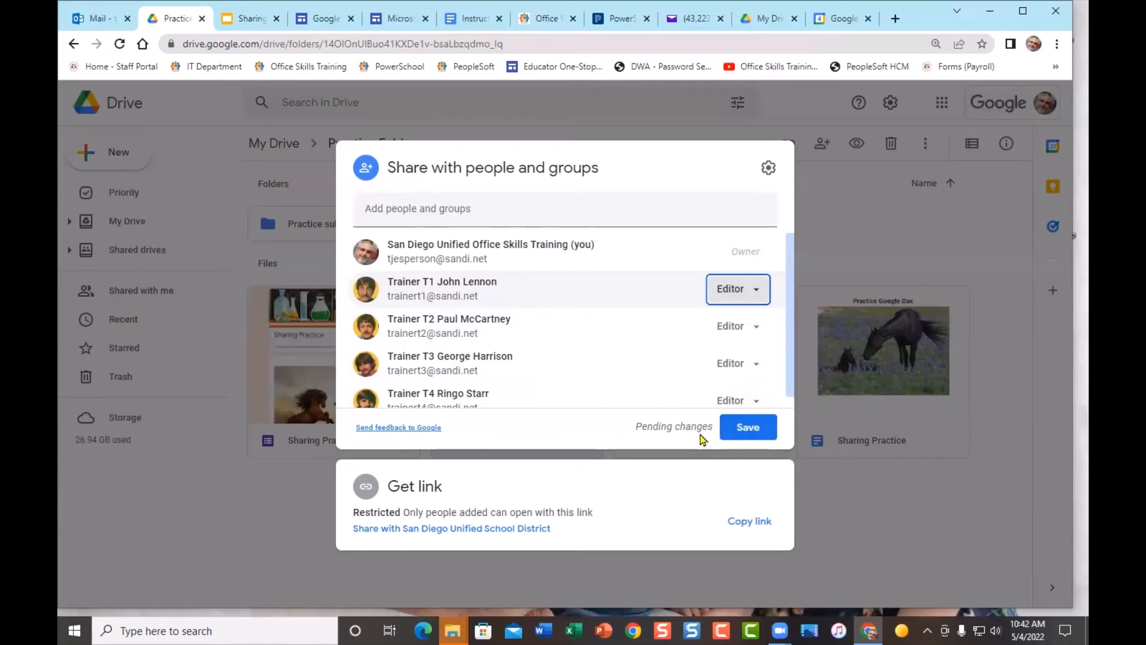
click(763, 435)
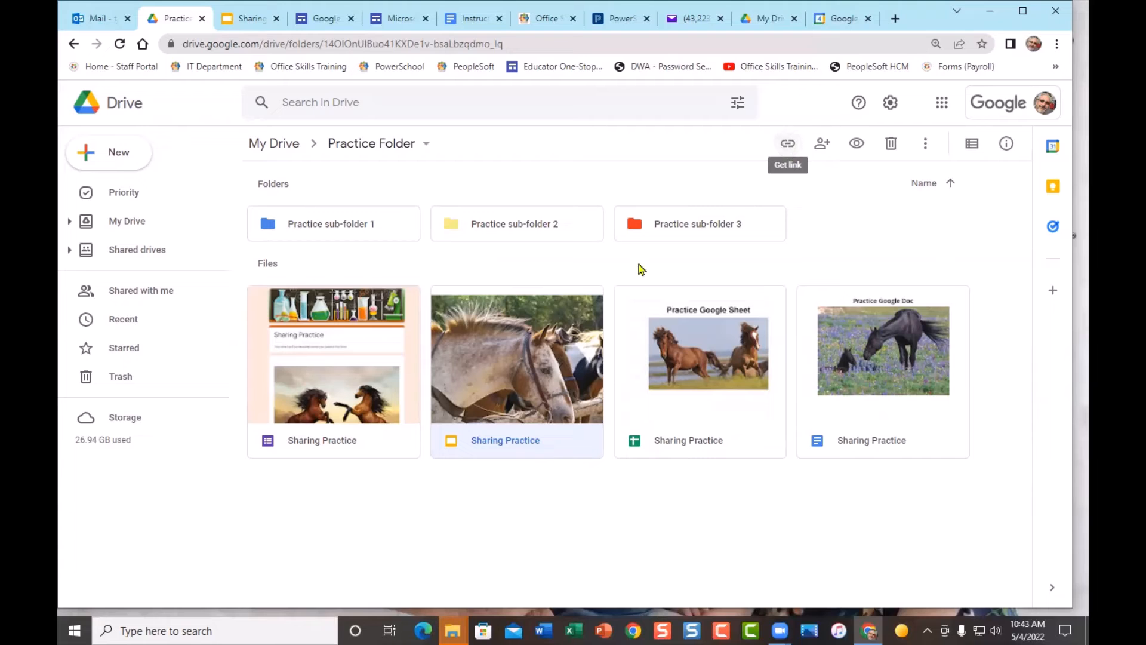
Open sharing for the Sharing Practice presentation again and remove Trainer T4's access
right_click(542, 346)
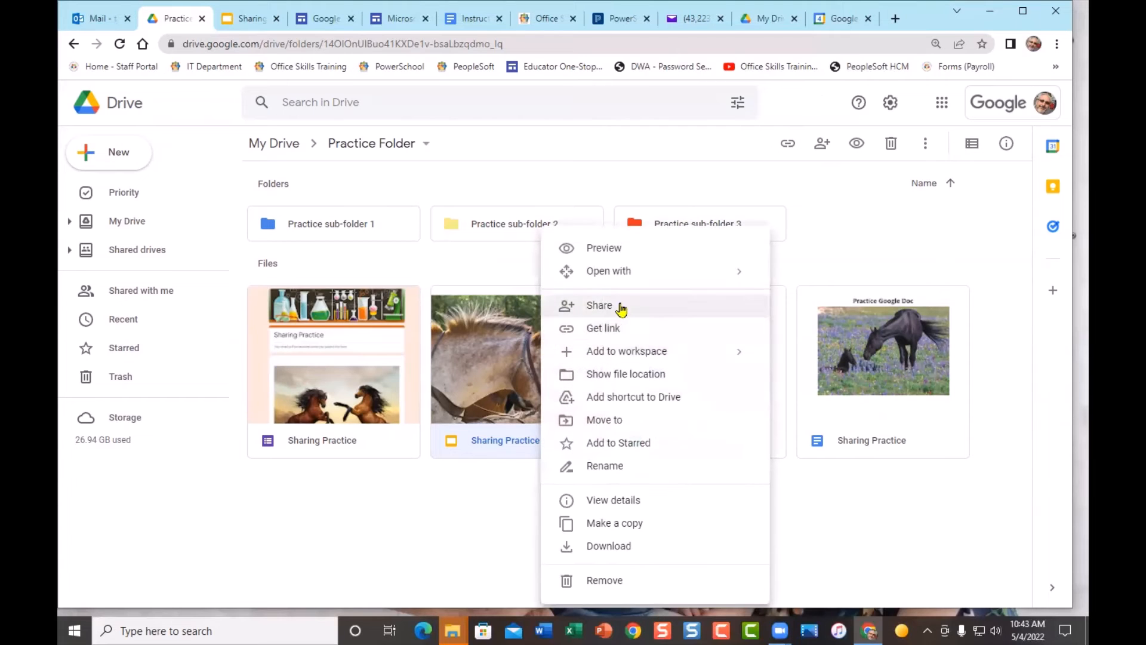
click(821, 148)
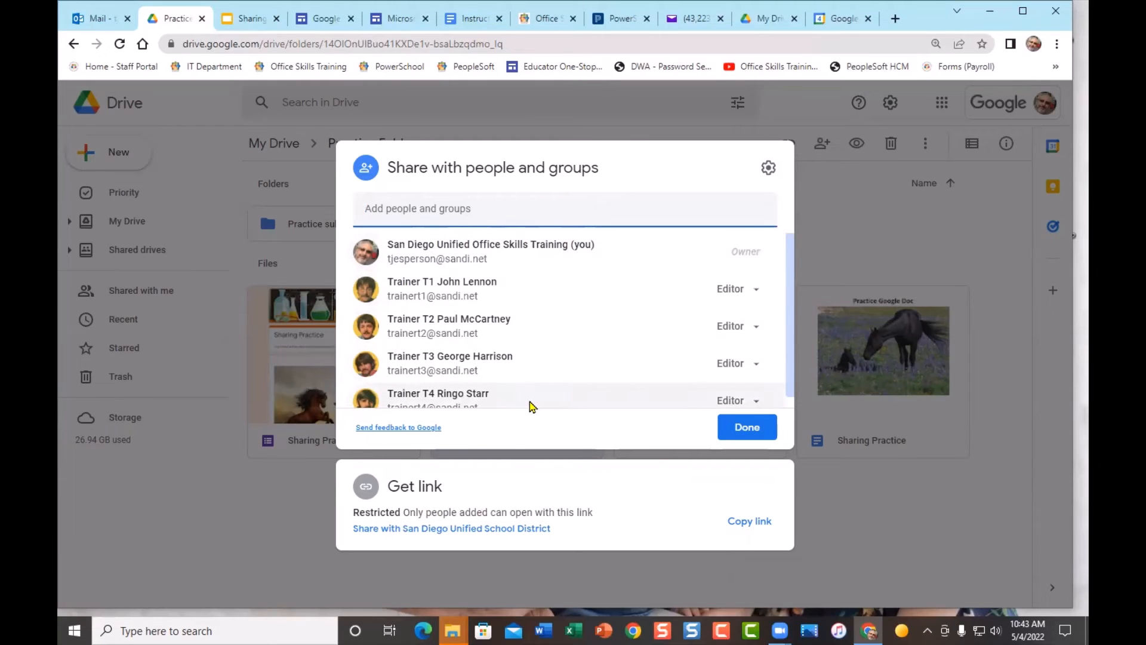
mouse_move(532, 402)
click(759, 401)
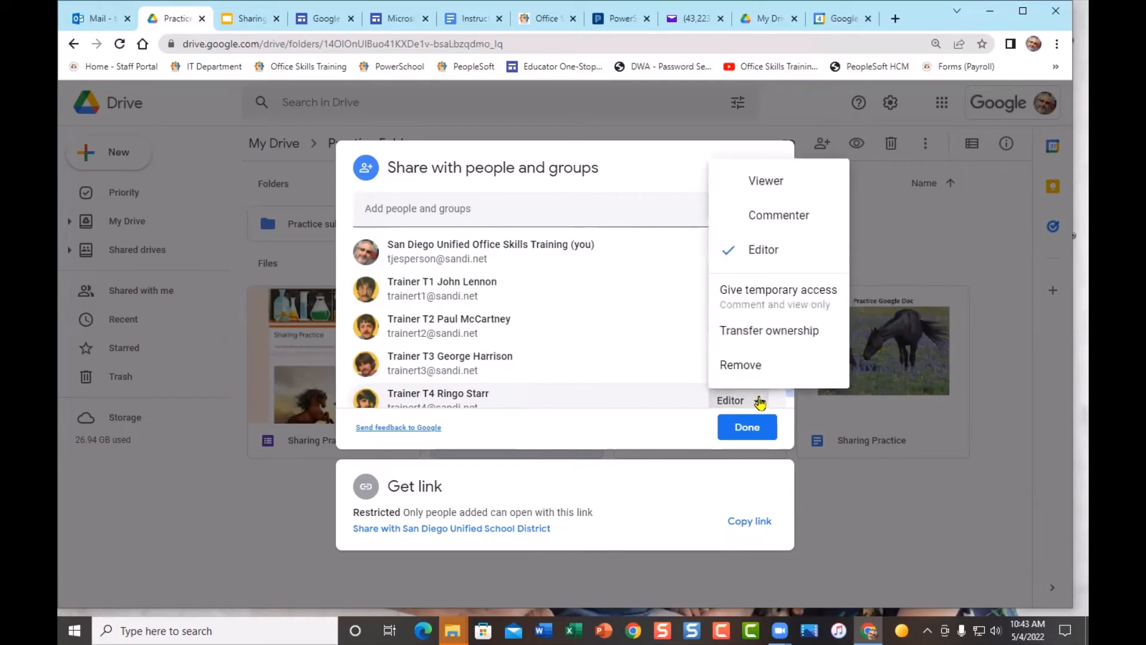
click(754, 365)
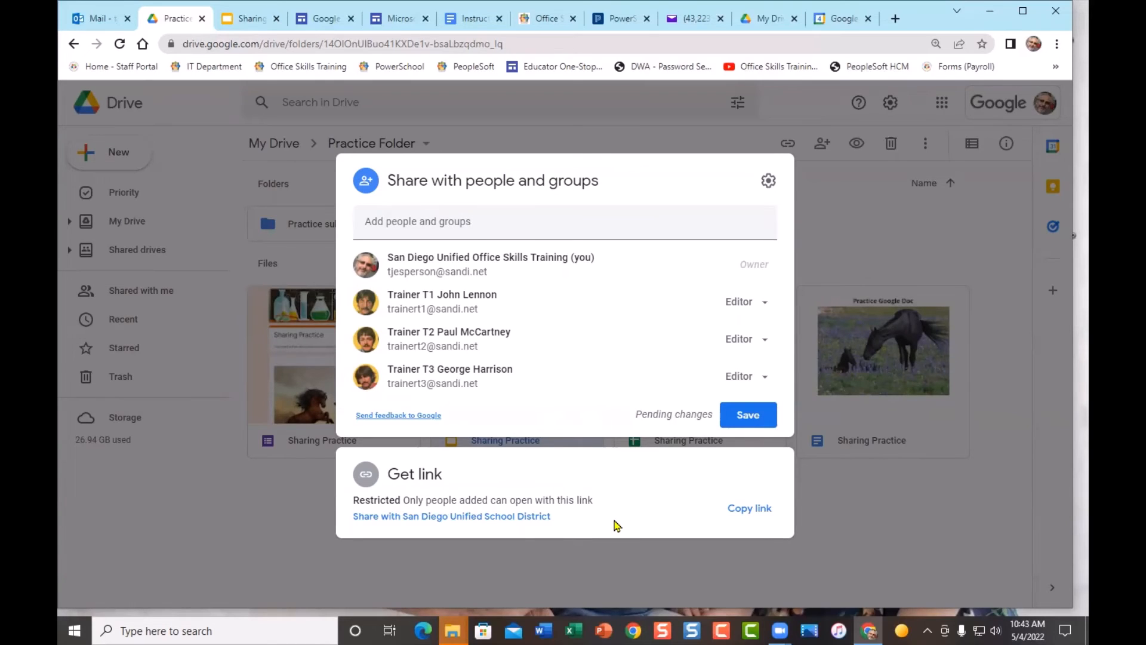
Share the presentation's link with San Diego Unified School District and set the link role to Editor
click(500, 518)
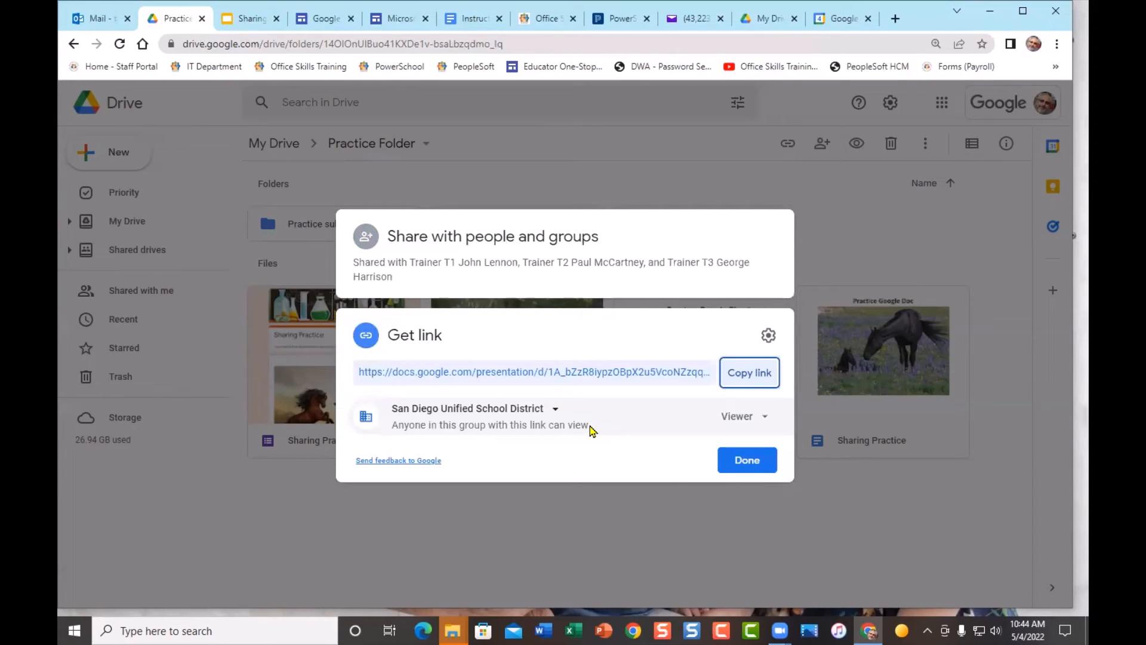
click(771, 421)
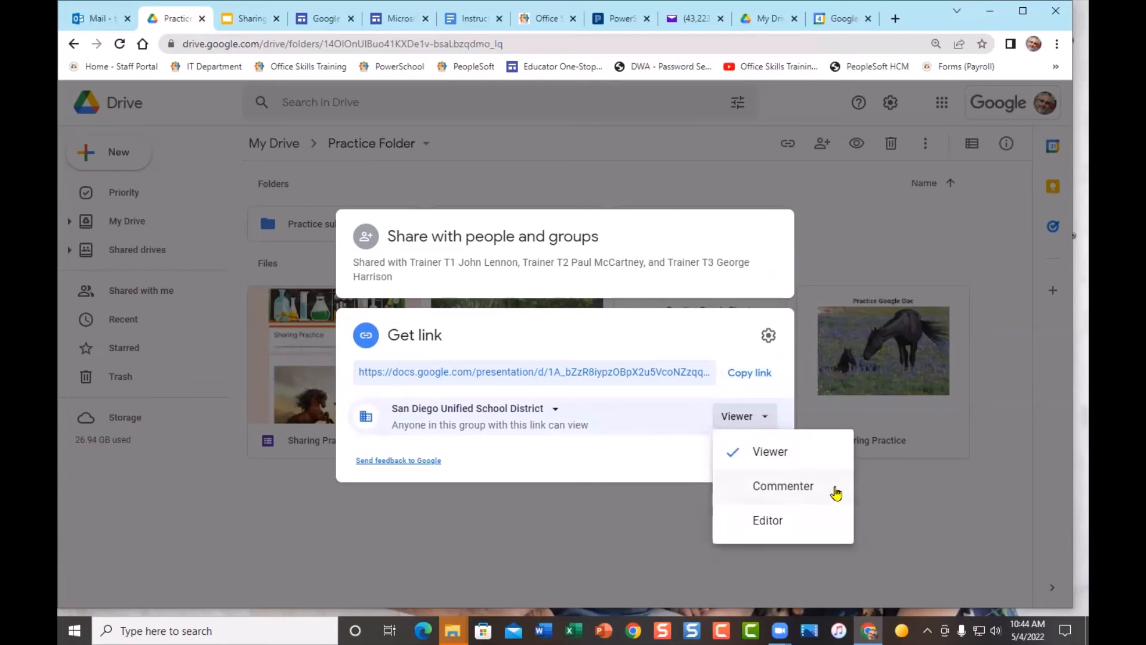
click(795, 523)
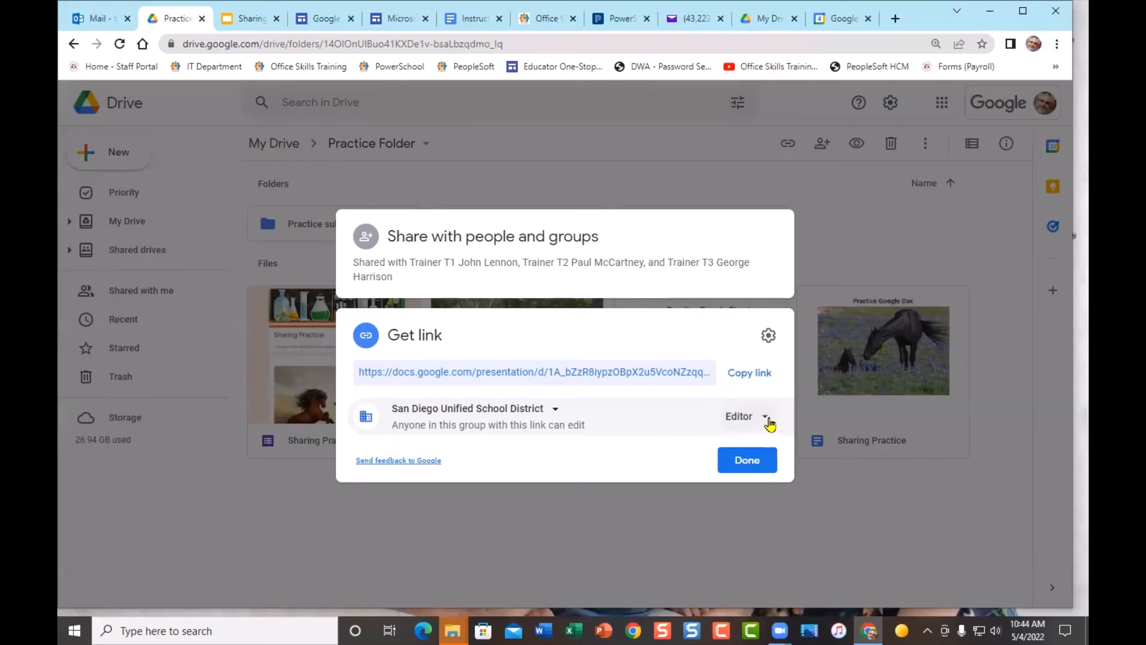
Extend link access to Anyone with the link, set the link role to Viewer, and finish sharing
click(555, 412)
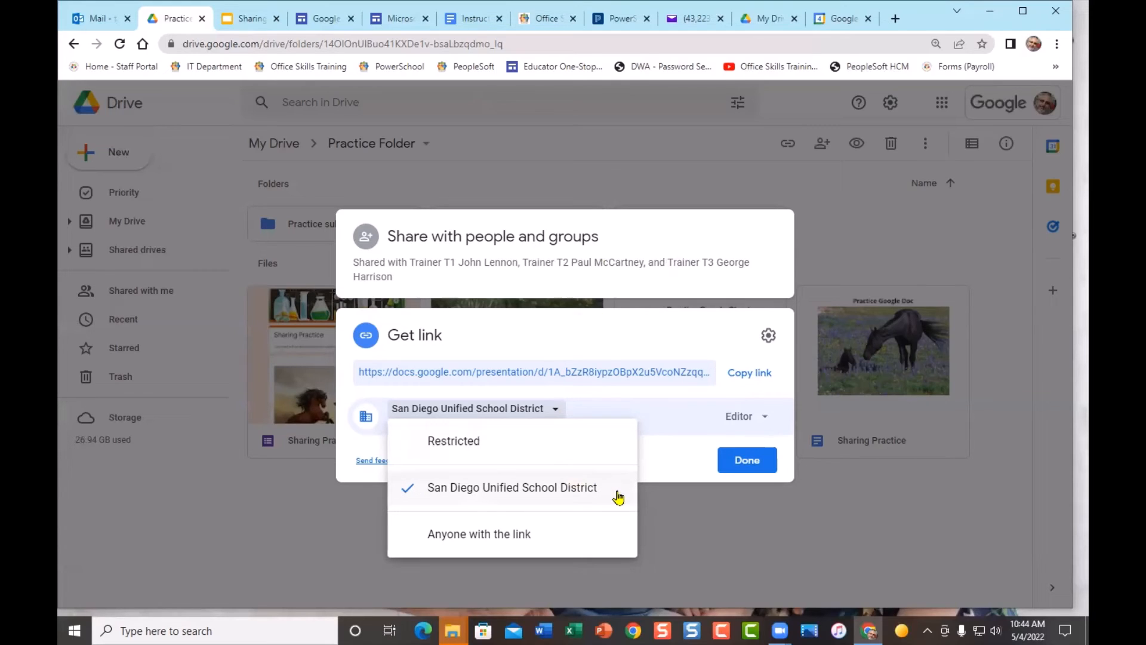
click(546, 529)
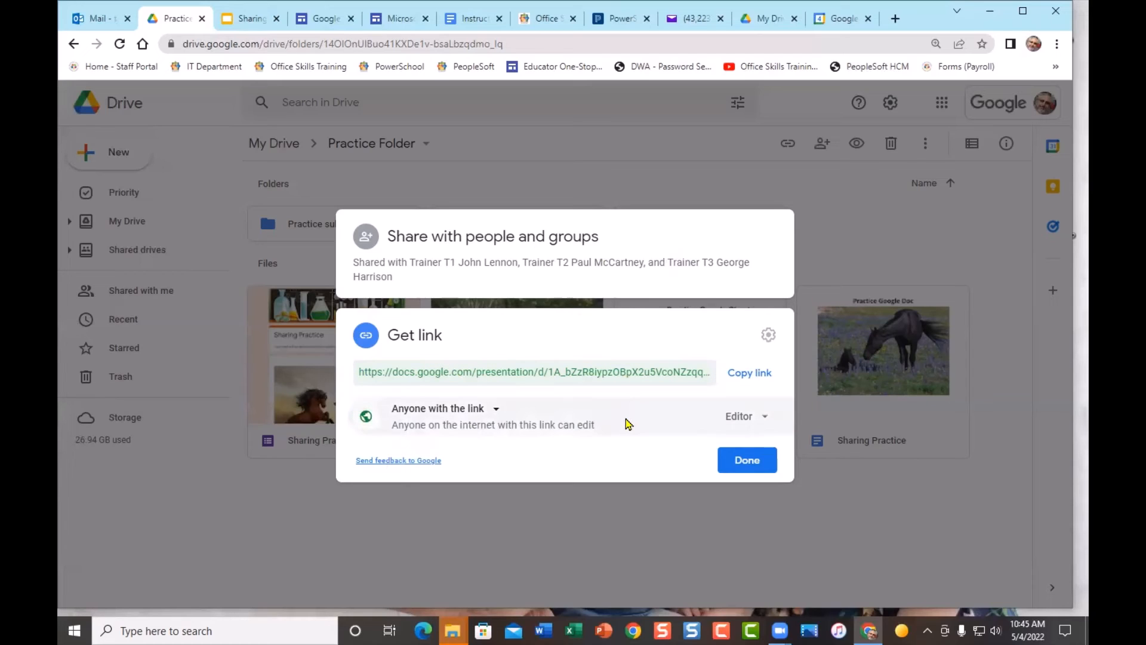
click(765, 422)
click(749, 452)
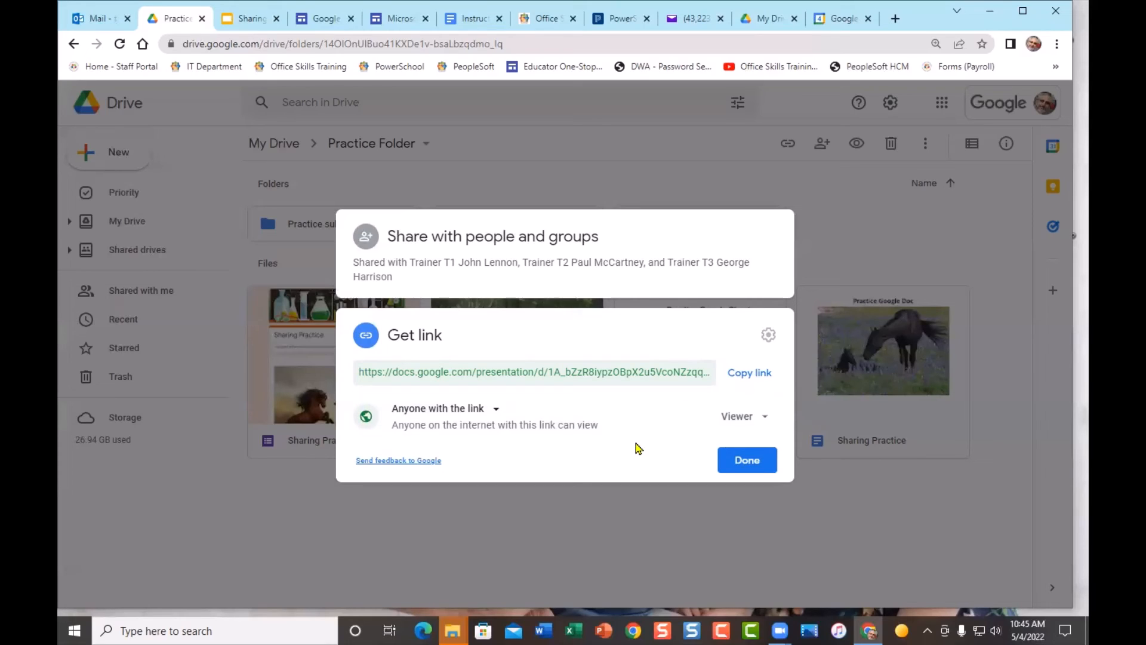
click(746, 461)
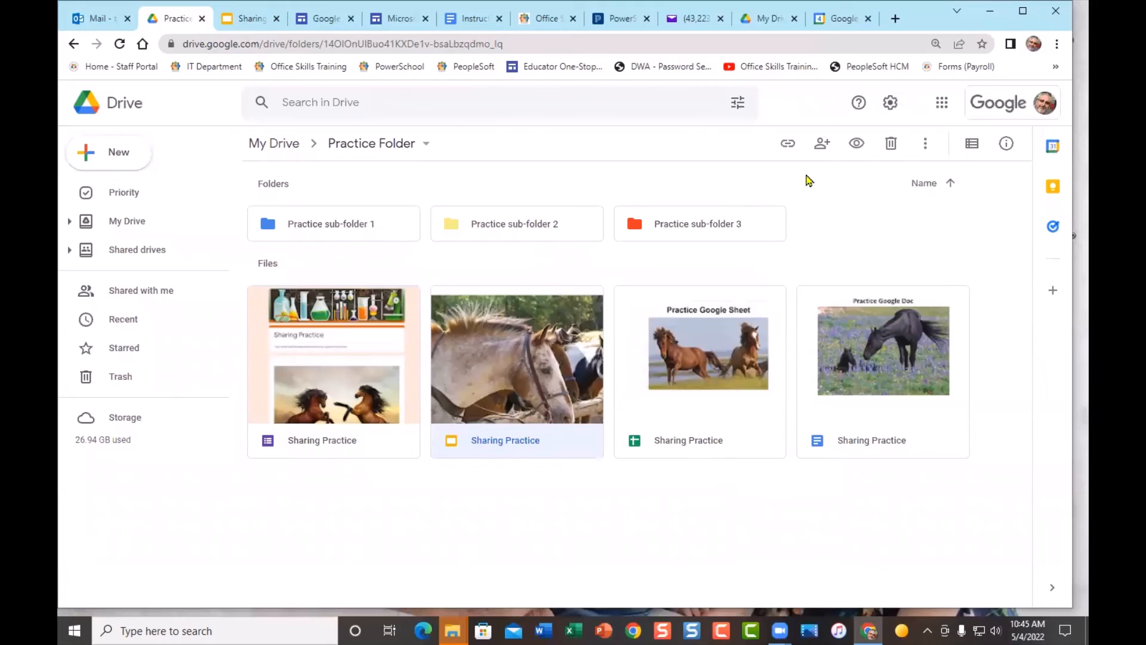
Reopen the presentation's sharing settings, set link access back to Restricted, and return to the list of people with access
click(829, 144)
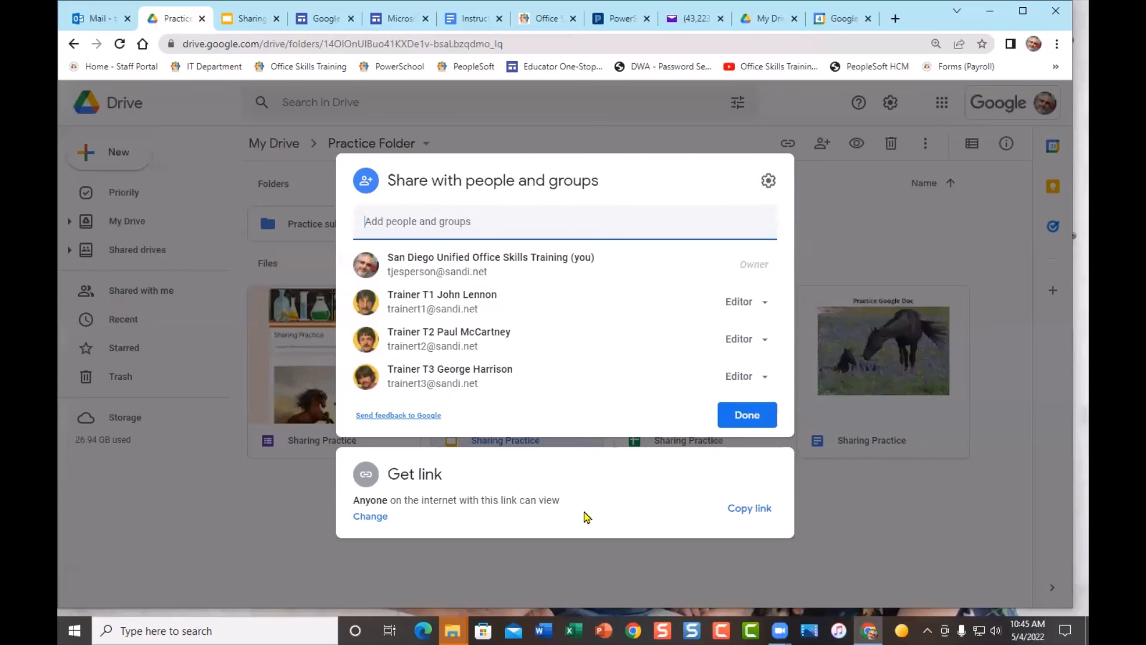
click(372, 518)
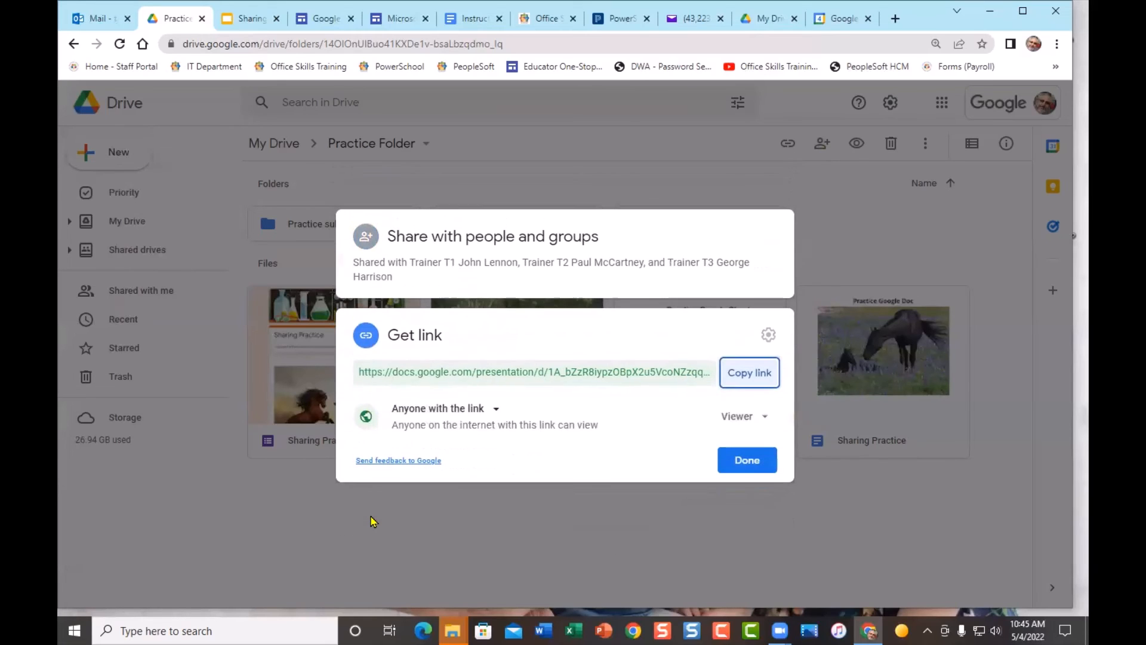
click(496, 410)
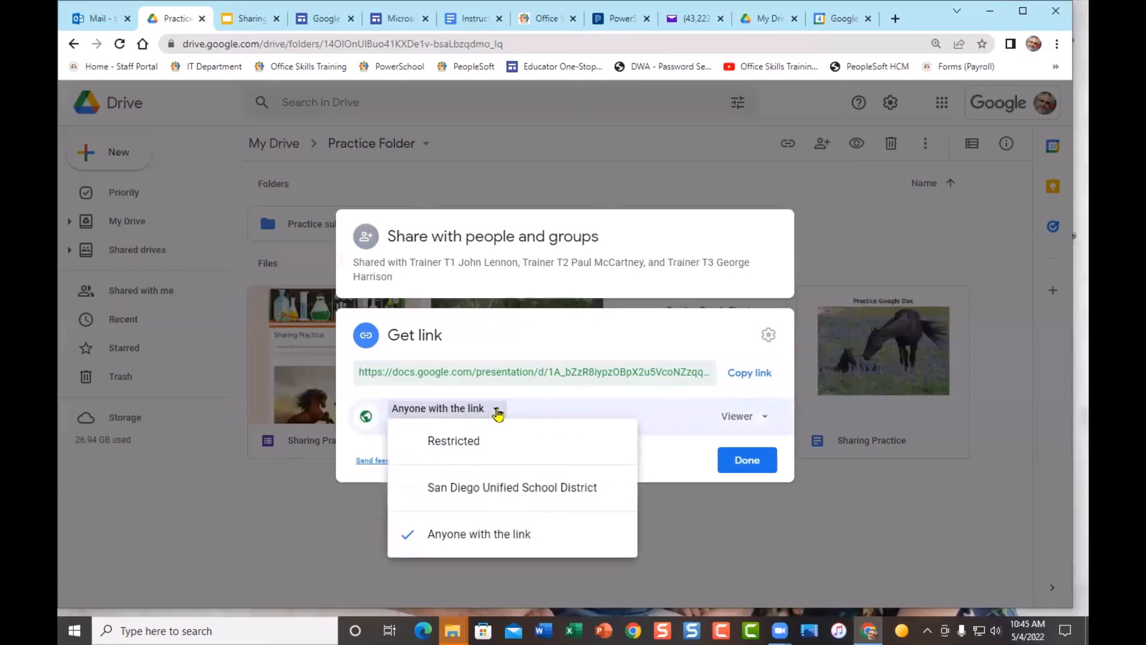
click(495, 449)
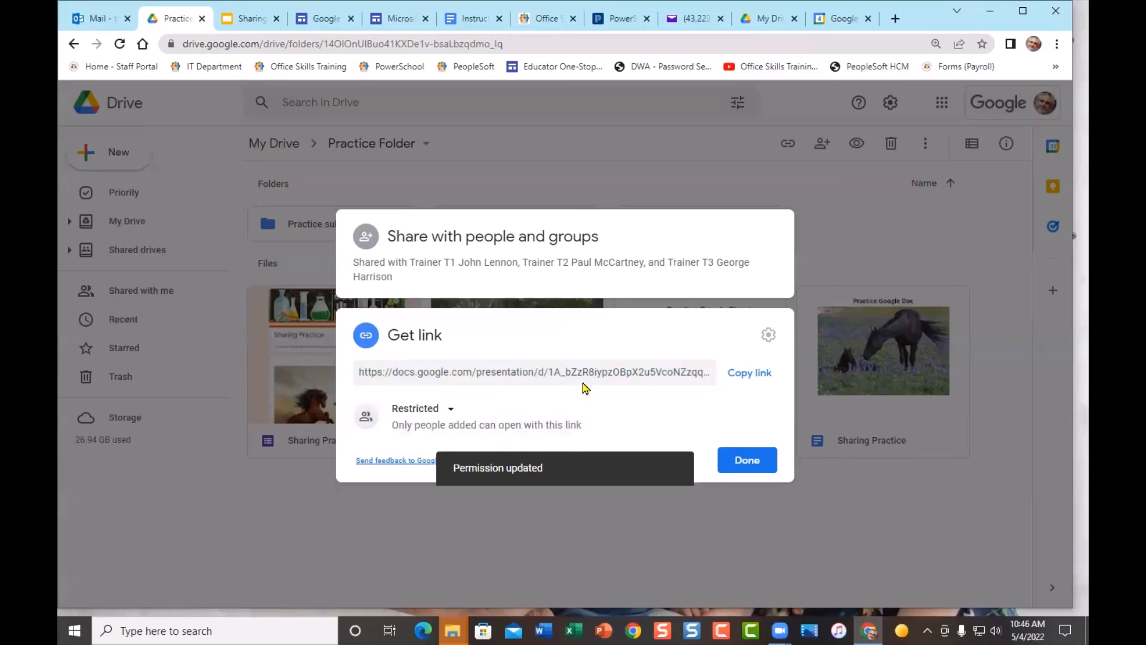
click(579, 258)
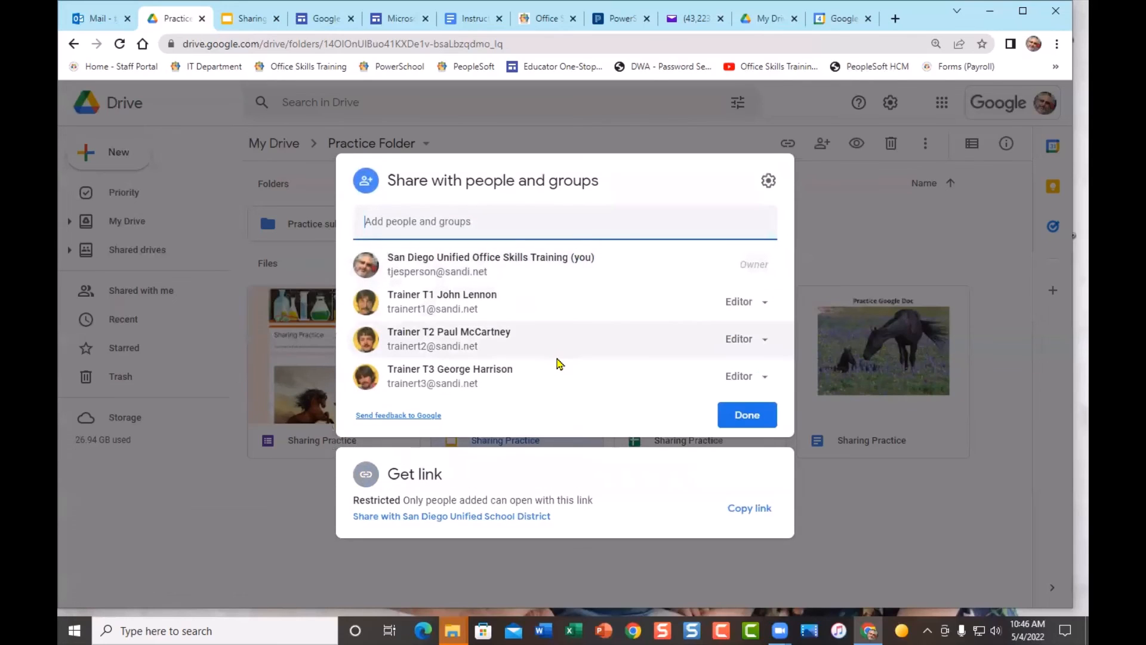